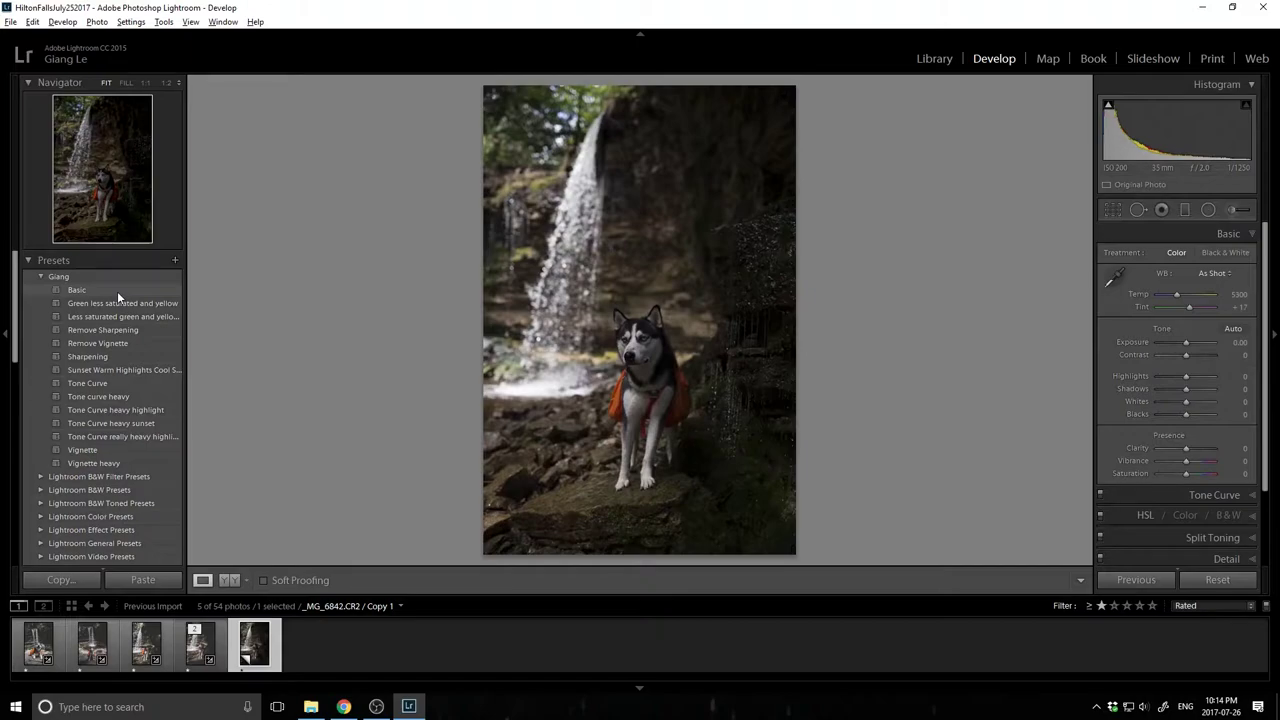
Apply the Basic preset and the Tone curve heavy preset to the husky waterfall photo.
click(117, 291)
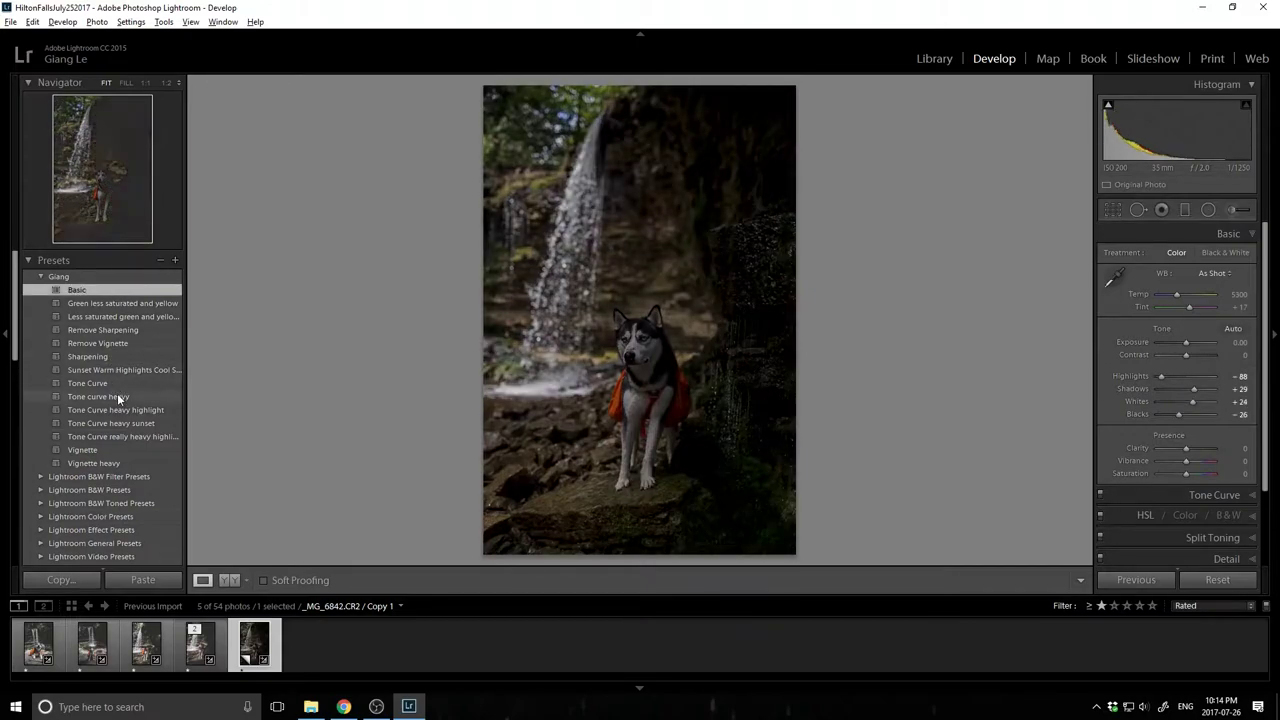
click(117, 395)
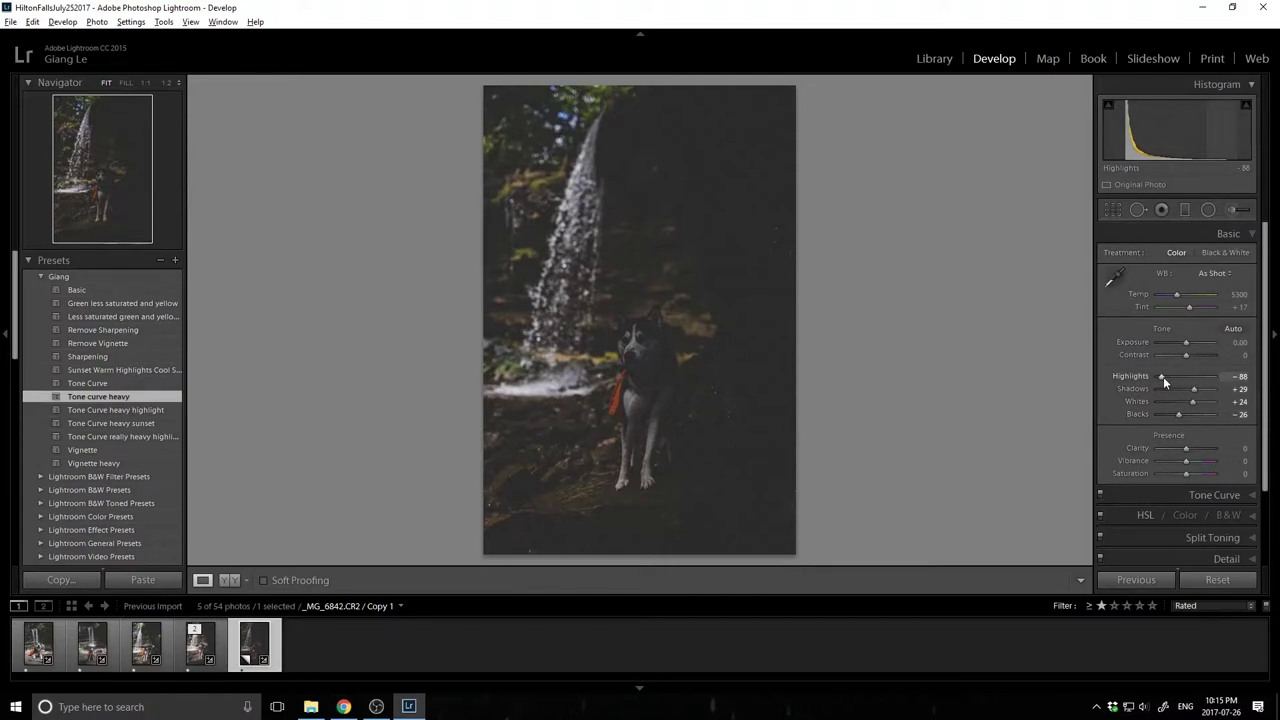
Set the photo's Highlights to -50 and its Exposure to +0.83.
click(634, 346)
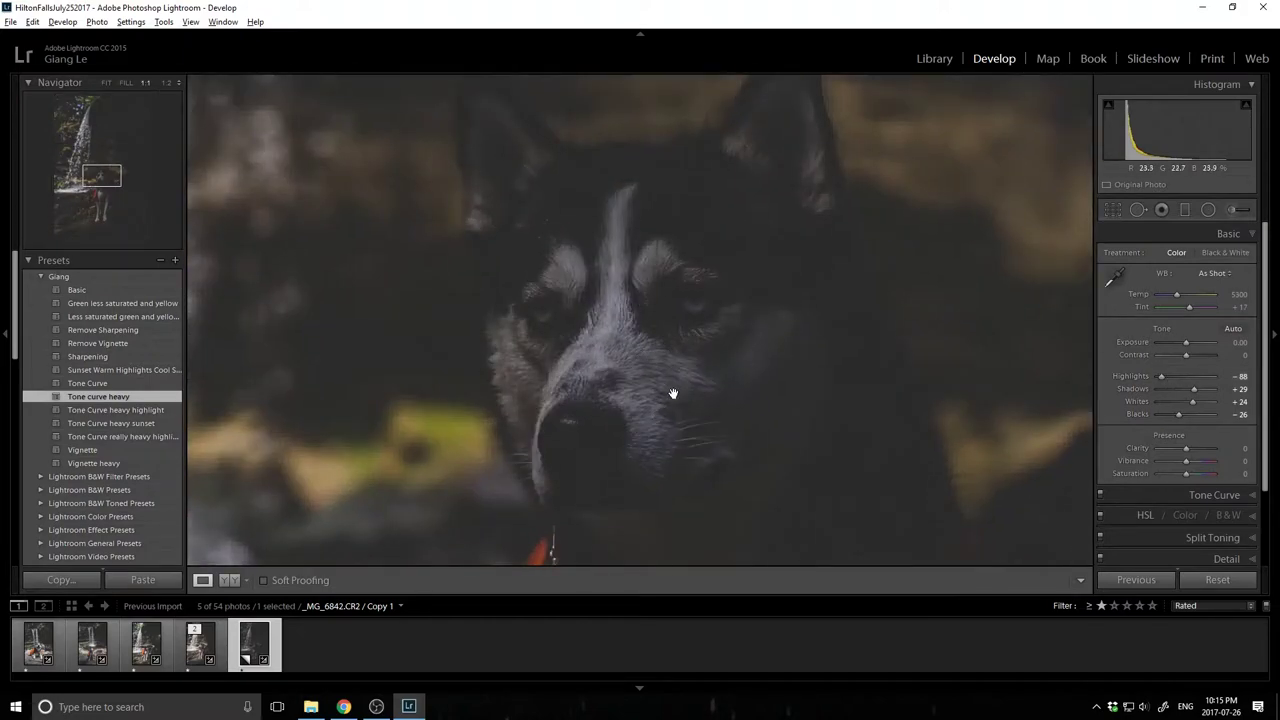
click(828, 437)
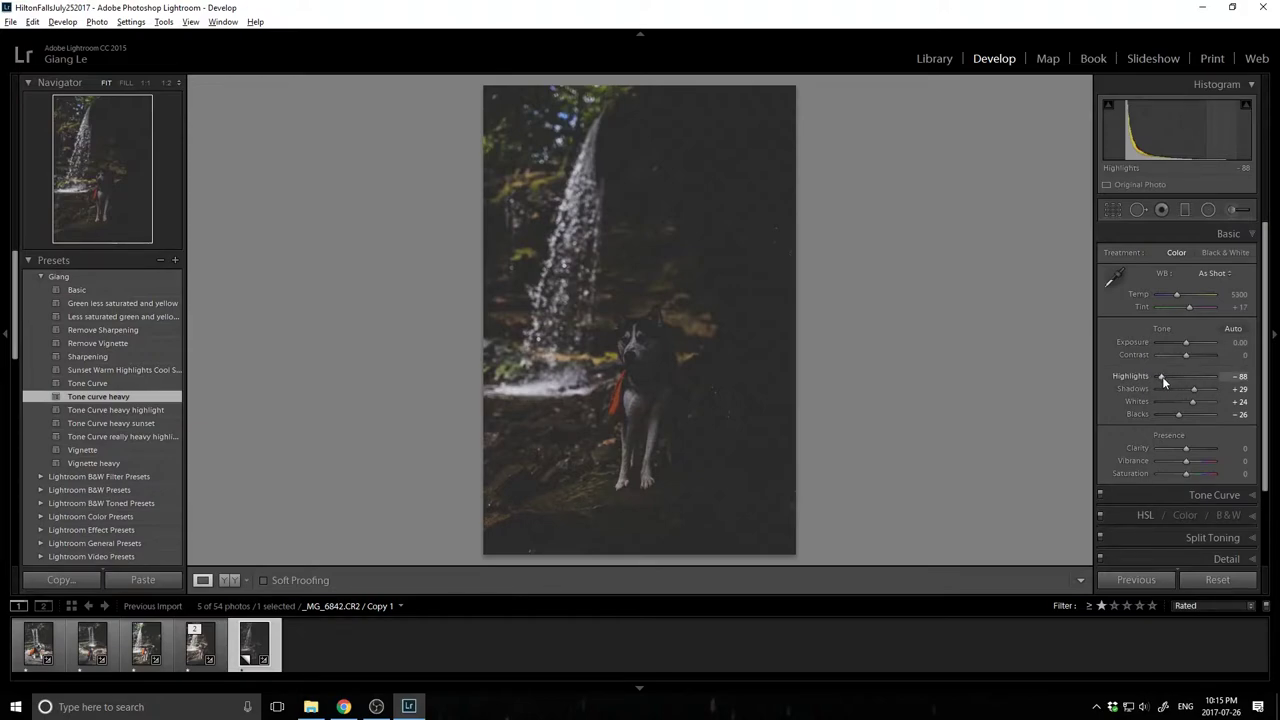
drag(1162, 378, 1190, 341)
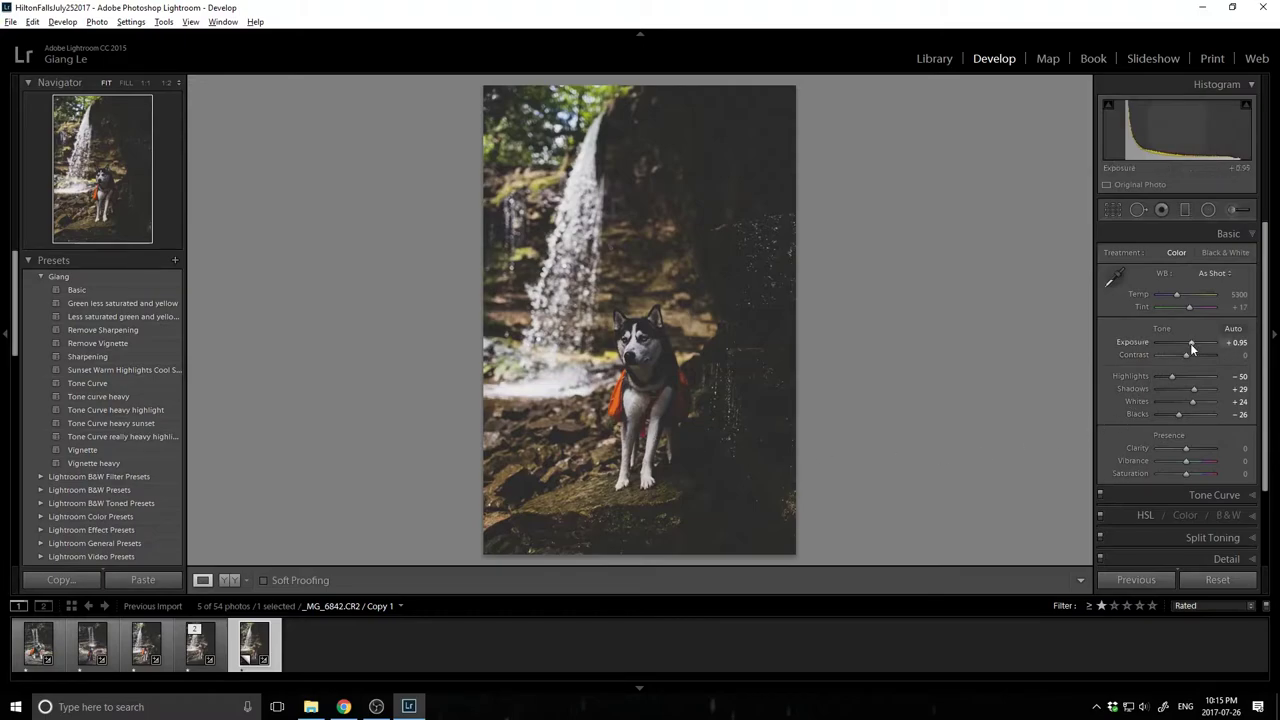
drag(1192, 344, 1191, 343)
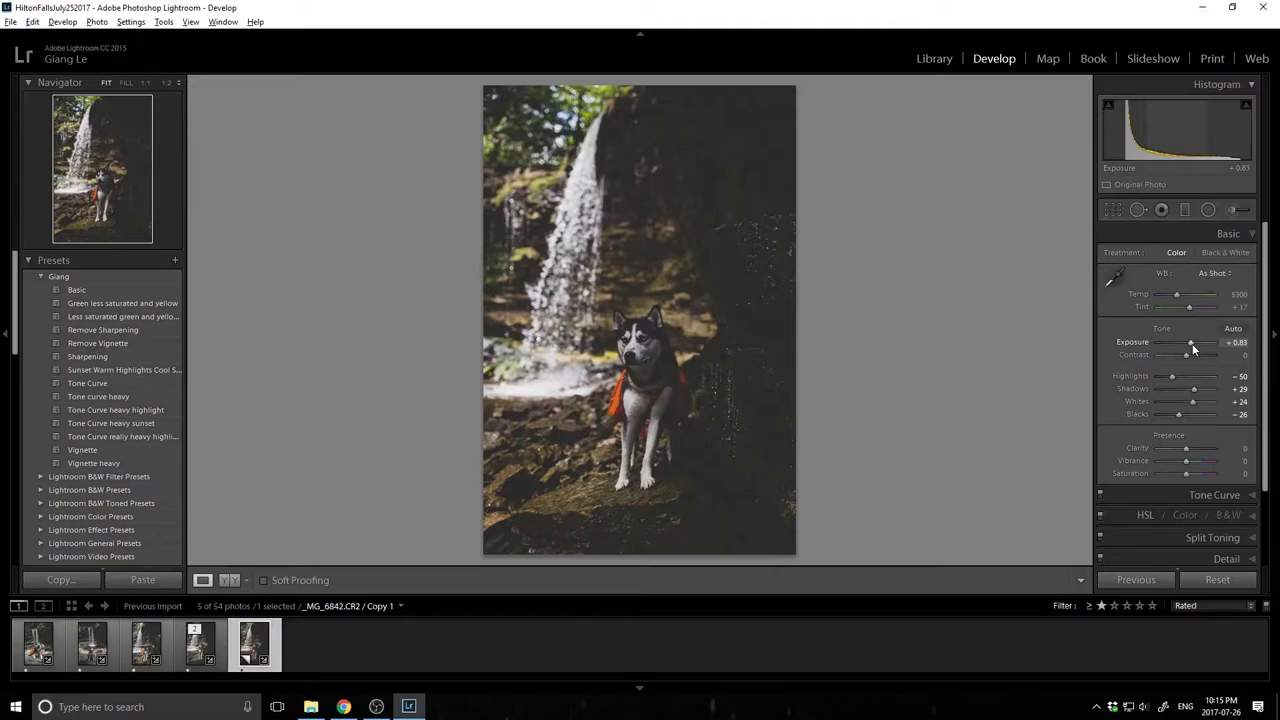
Paint an adjustment brush mask with the Kai 1 effect over the dog's face at brush size 4.0, with Auto Mask on.
click(1234, 213)
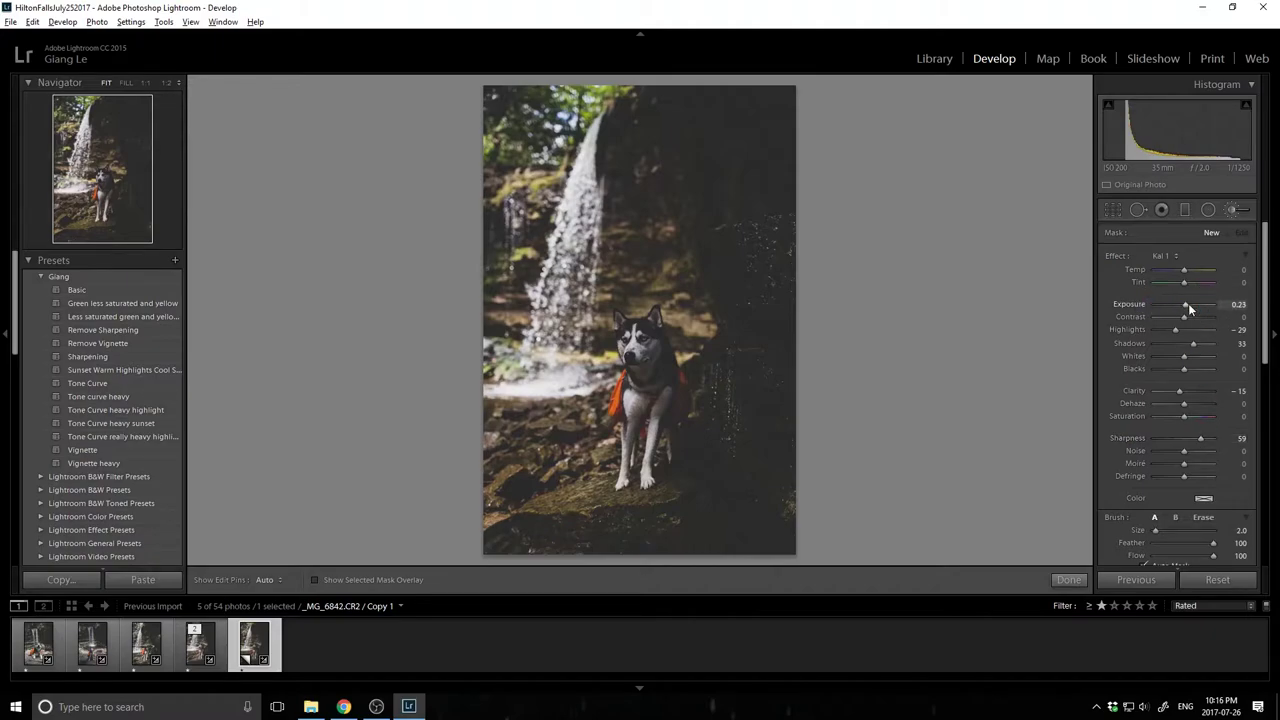
scroll(1160, 505, down, 2)
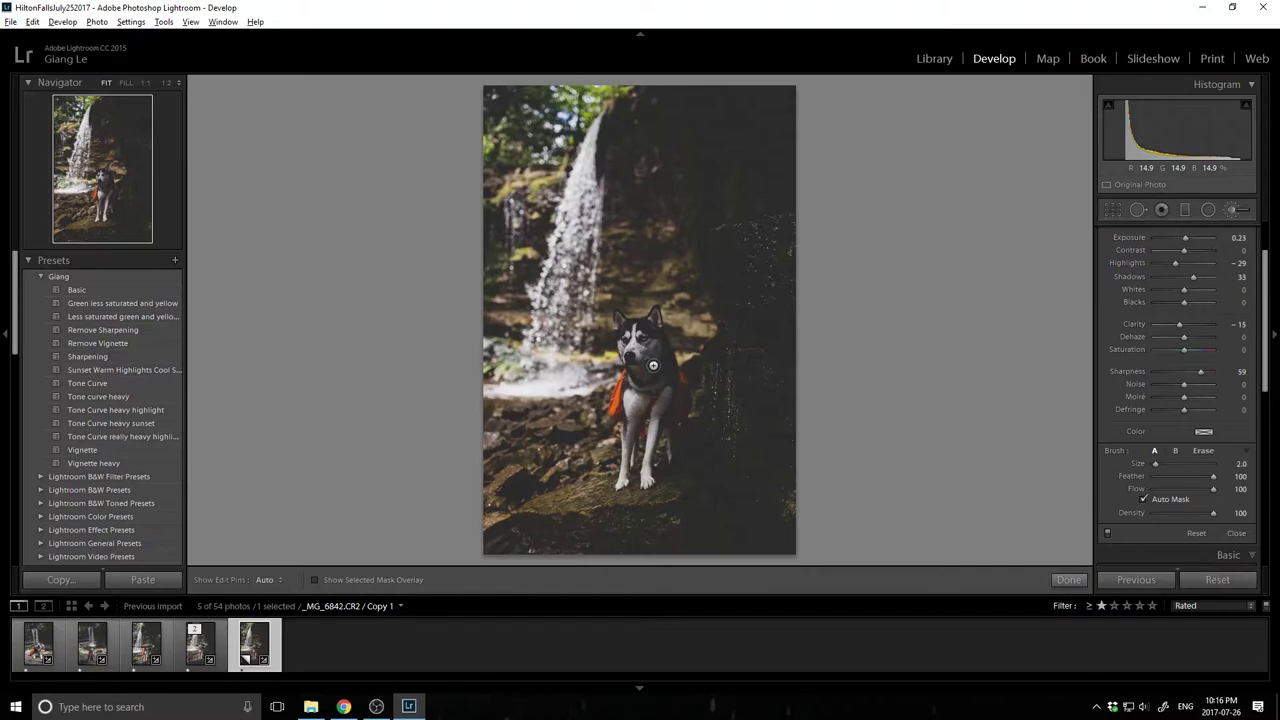
key(bracketright)
key(bracketright)
key(h)
mouse_move(641, 360)
mouse_down()
mouse_move(636, 342)
mouse_move(655, 326)
mouse_up()
key(h)
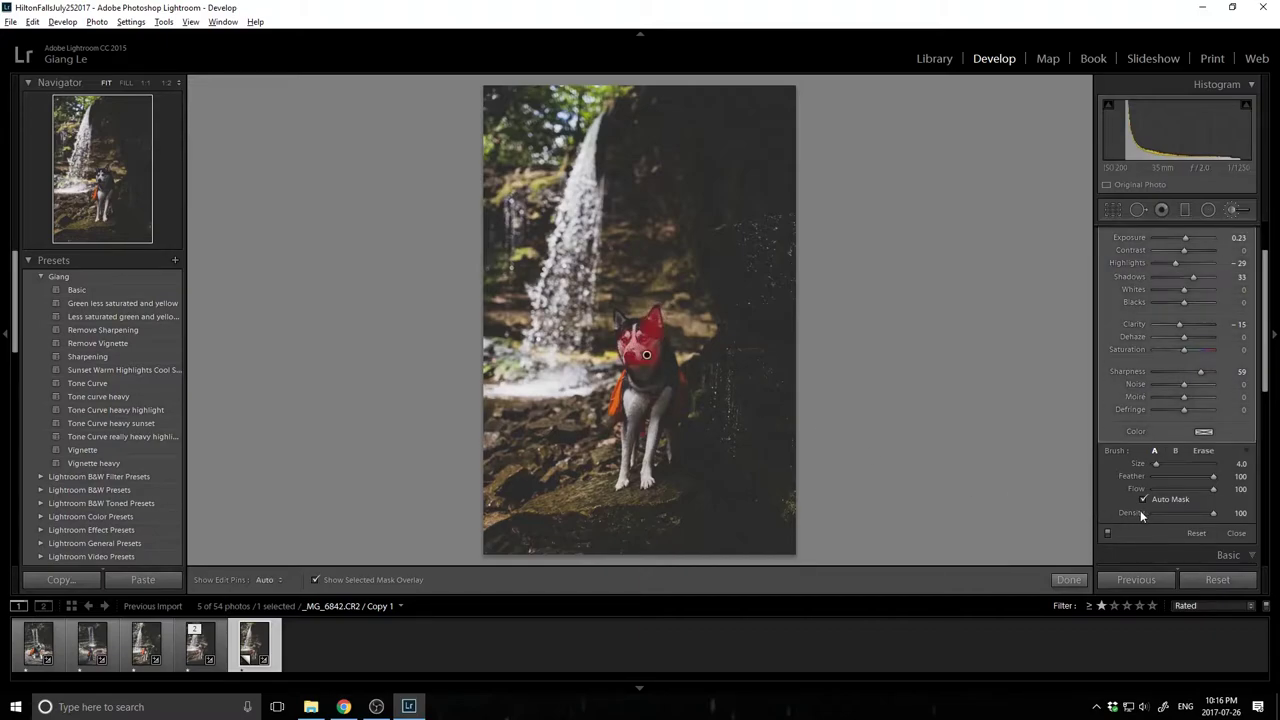
Extend the brush mask over the rest of the dog's head and its unmasked ear at brush size 2.0.
key(h)
key(bracketleft)
key(bracketleft)
drag(630, 326, 618, 316)
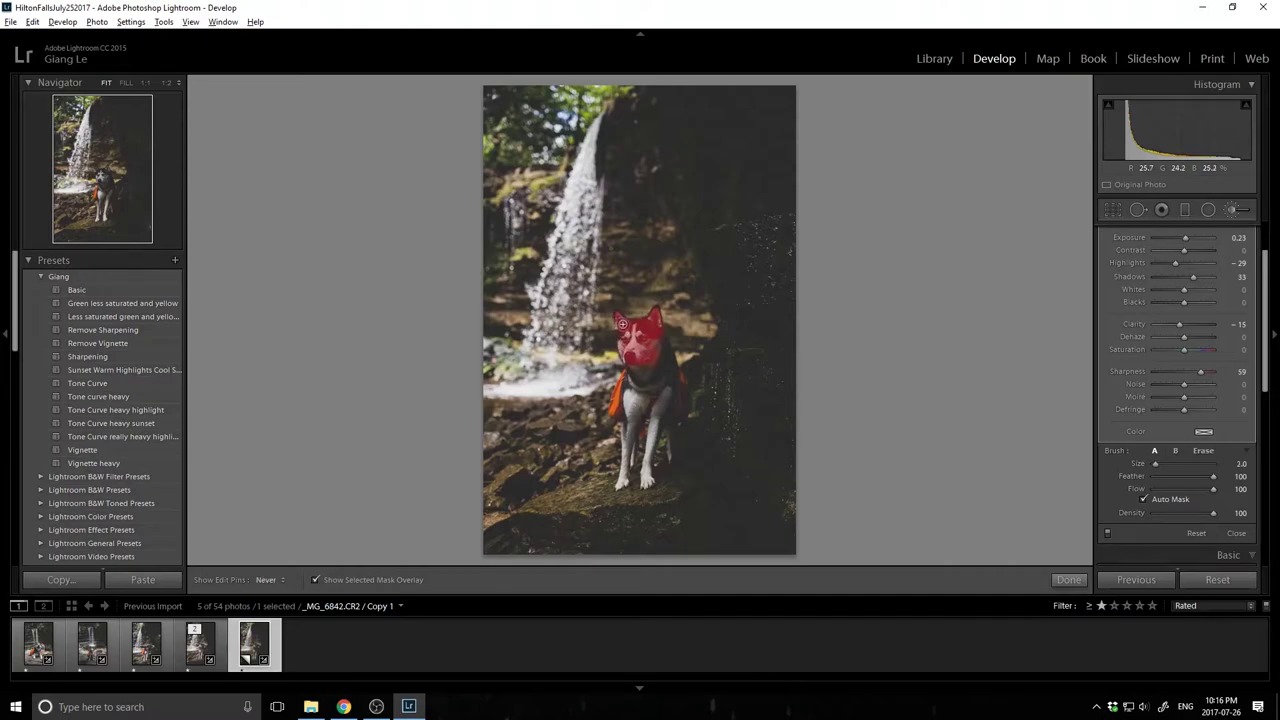
Extend the brush mask down the dog's neck, chest and front legs, reducing the brush size to 4.0 for the details.
key(h)
key(bracketright)
key(bracketright)
key(bracketright)
key(bracketright)
mouse_move(645, 360)
mouse_down()
mouse_move(639, 404)
mouse_move(624, 390)
mouse_move(647, 404)
mouse_move(626, 436)
mouse_move(621, 486)
mouse_move(648, 481)
mouse_move(650, 398)
mouse_up()
key(h)
key(bracketleft)
key(bracketleft)
key(h)
key(h)
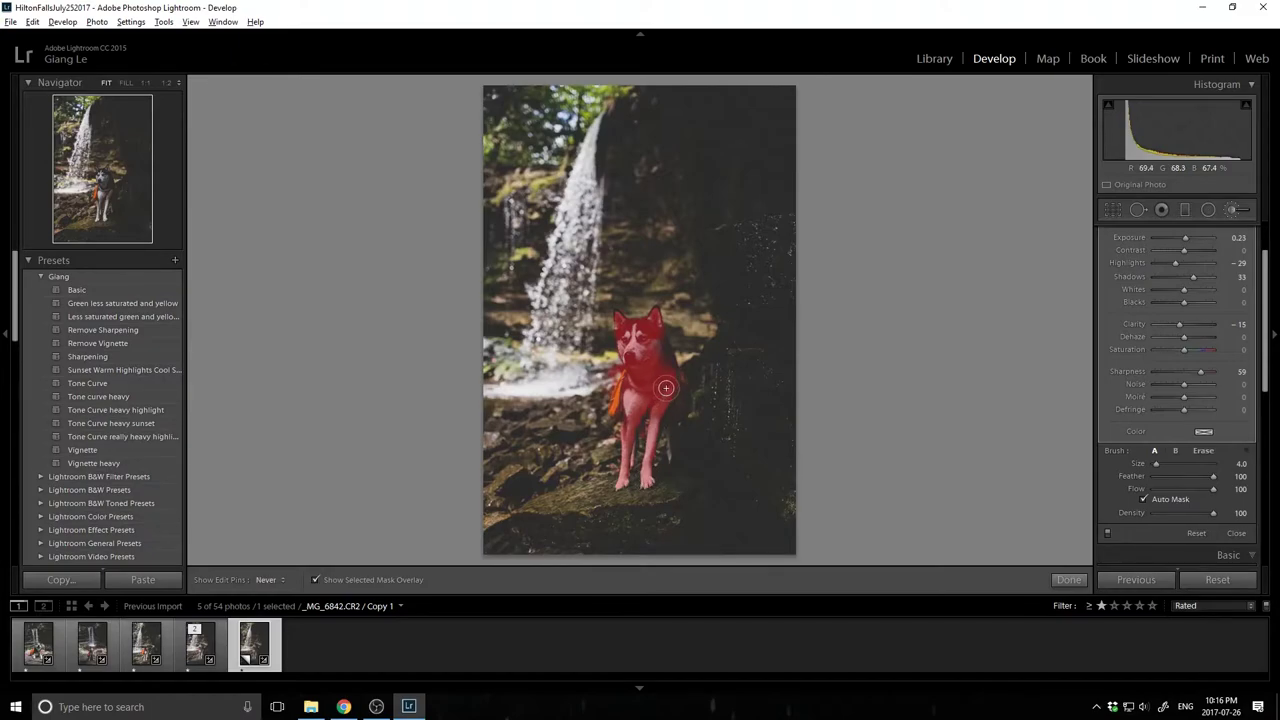
key(h)
Extend the brush mask over the dog's shaded flank and the backpack pouch on that side.
key(z)
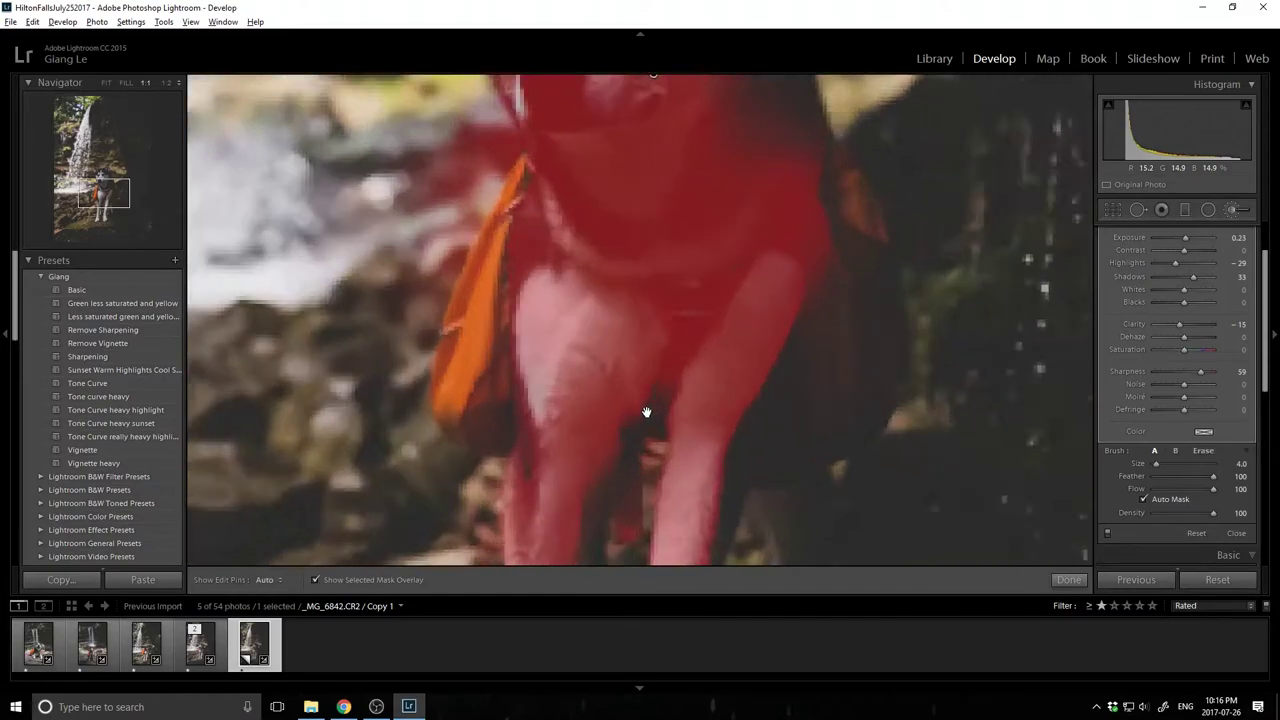
click(1145, 499)
key(bracketright)
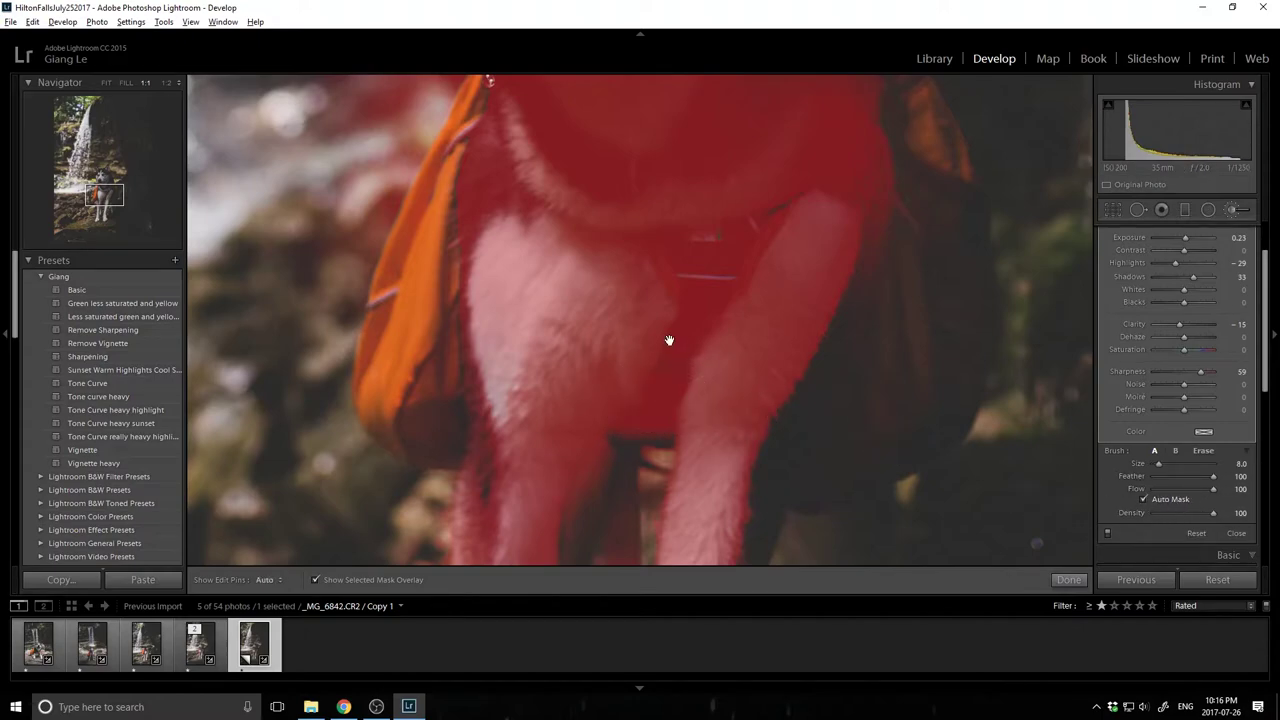
key(z)
key(bracketleft)
key(bracketleft)
key(bracketleft)
key(h)
mouse_move(650, 346)
mouse_down()
mouse_move(677, 397)
mouse_move(646, 409)
mouse_move(650, 390)
mouse_up()
key(h)
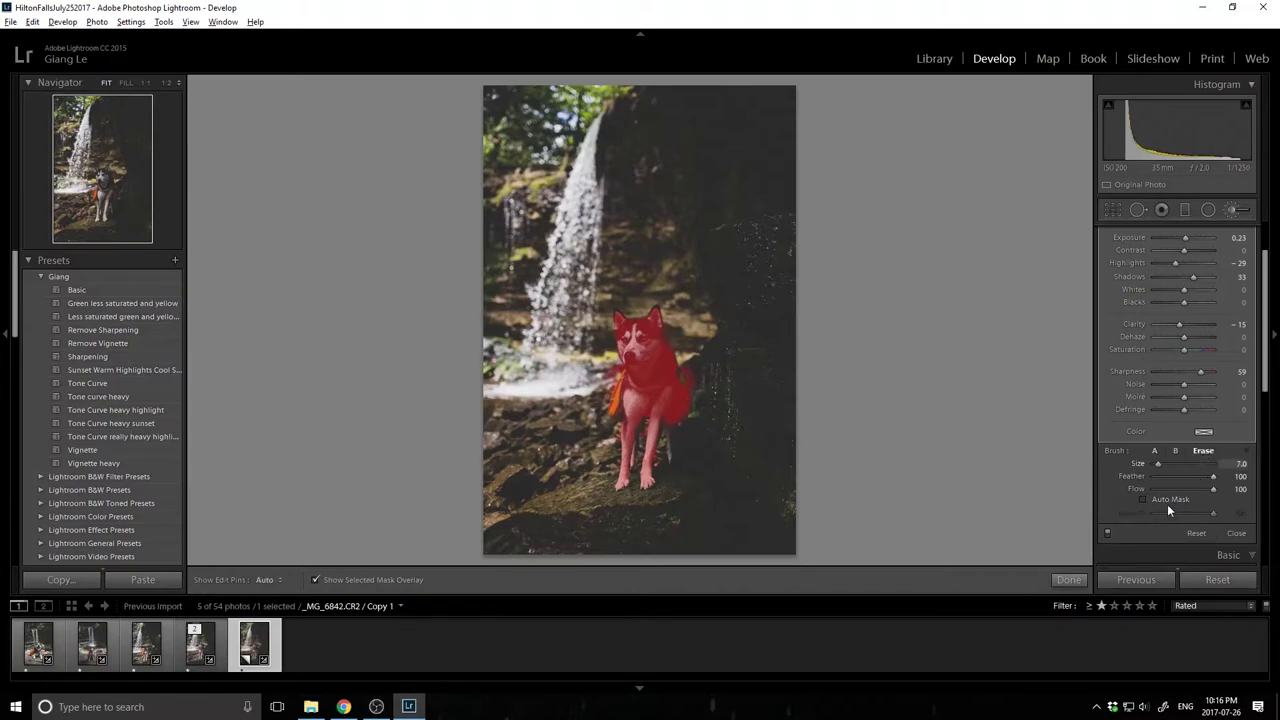
Erase the mask spill around the dog's outline and legs with Auto Mask on, using eraser sizes 10.0 and 5.0.
key(bracketright)
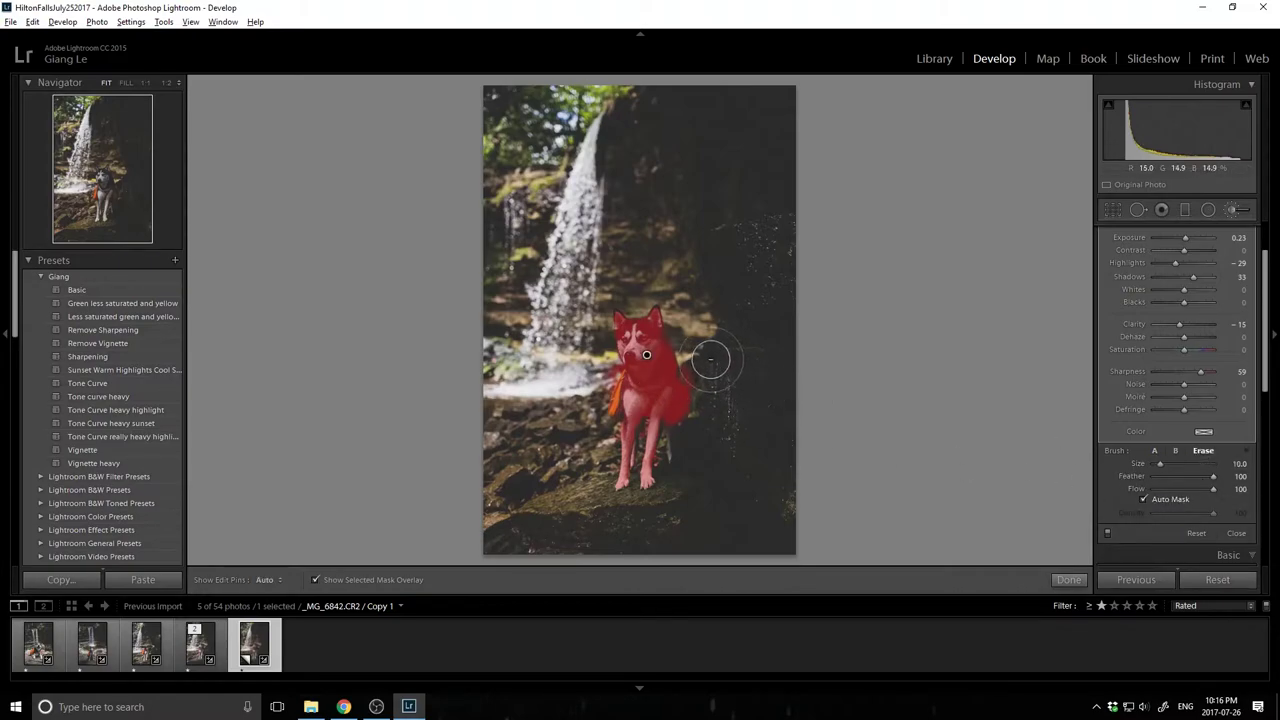
mouse_move(694, 366)
mouse_down()
mouse_move(710, 415)
mouse_move(696, 351)
mouse_move(730, 405)
mouse_move(660, 488)
mouse_up()
key(bracketleft)
key(bracketleft)
key(bracketleft)
drag(605, 369, 615, 368)
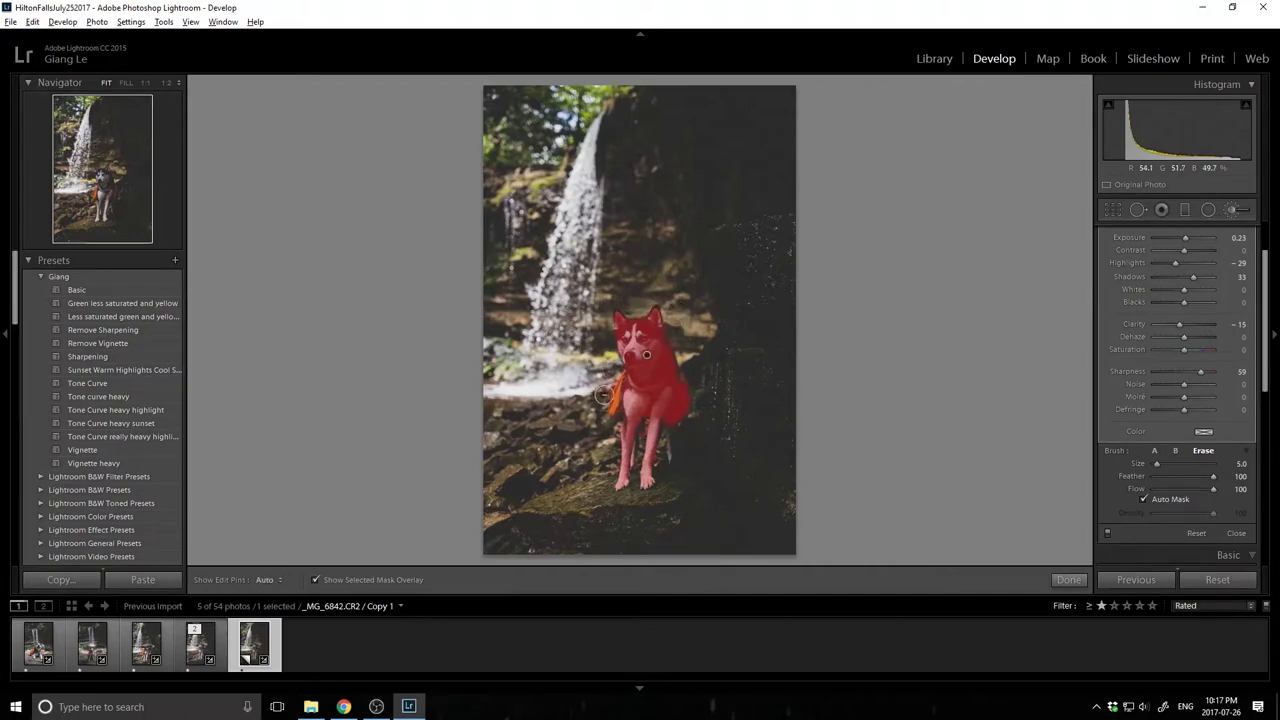
Touch up the mask around the dog's muzzle with brush A at size 7.0 and Auto Mask off.
click(1155, 450)
click(1155, 450)
key(h)
key(h)
key(z)
key(bracketright)
key(bracketright)
key(bracketright)
key(h)
key(h)
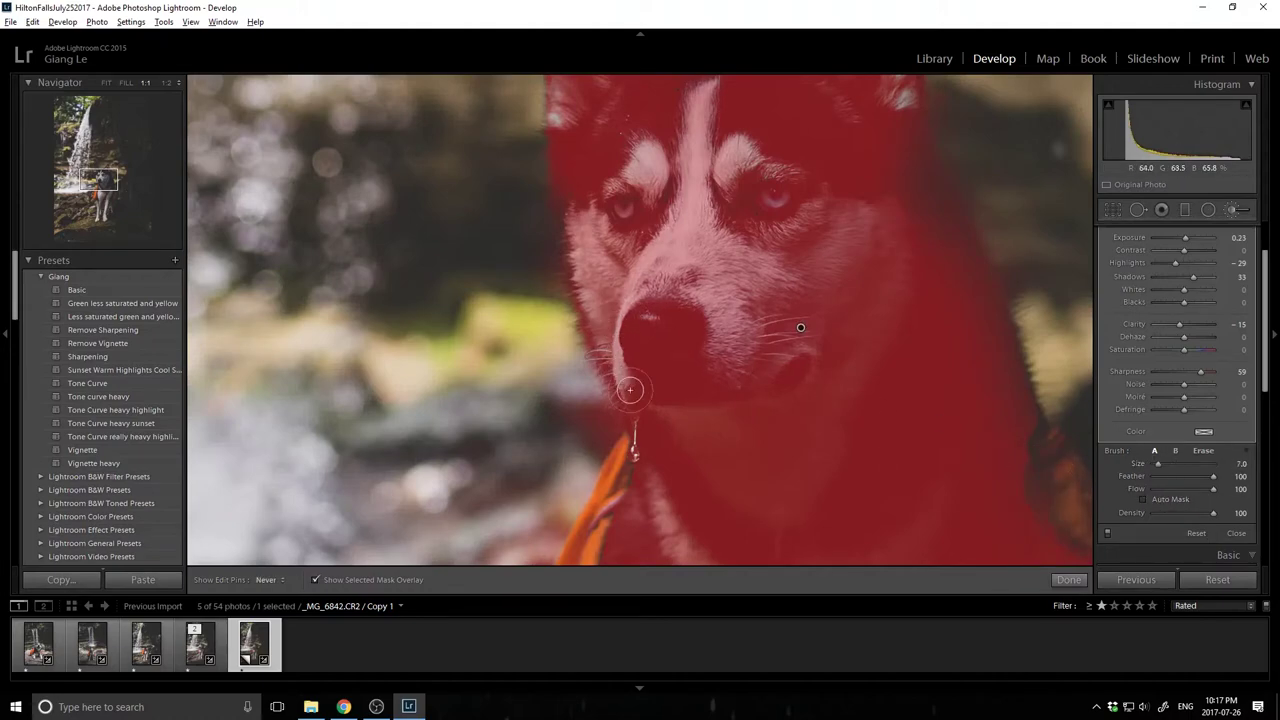
key(z)
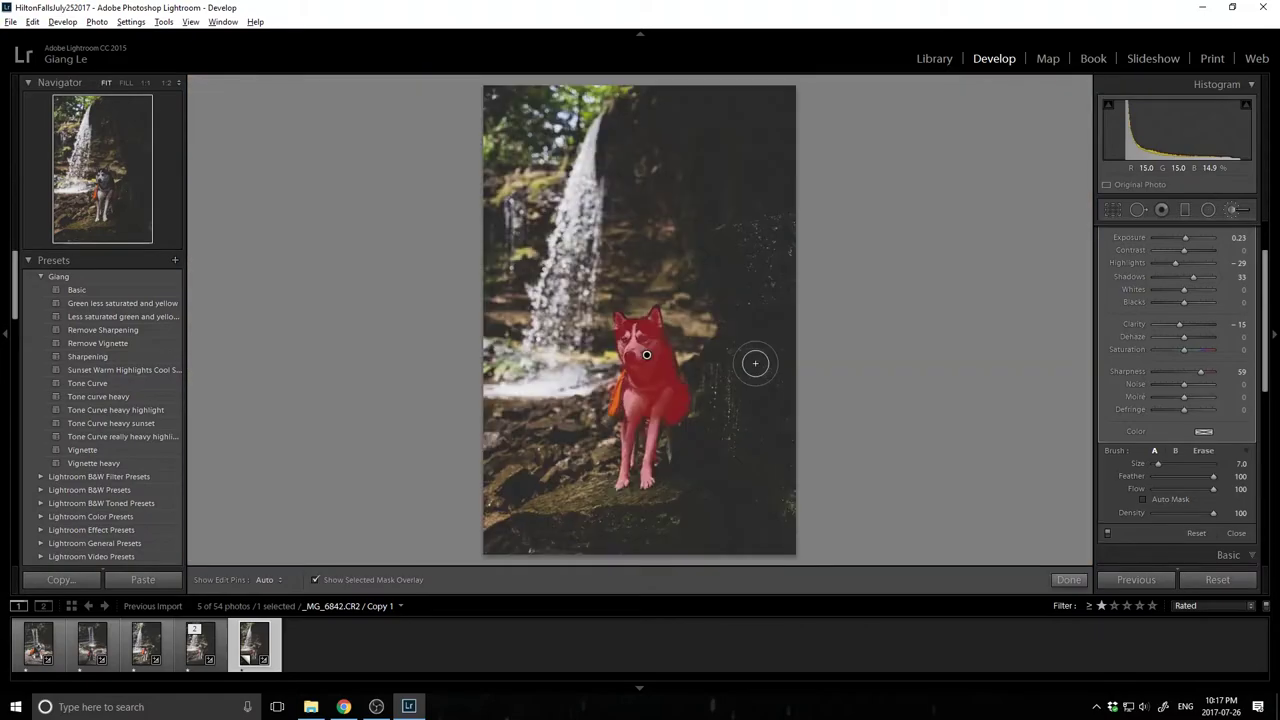
Hide the mask overlay and set the dog mask's Shadows to 49, Exposure to 0.32 and Highlights to -13.
key(o)
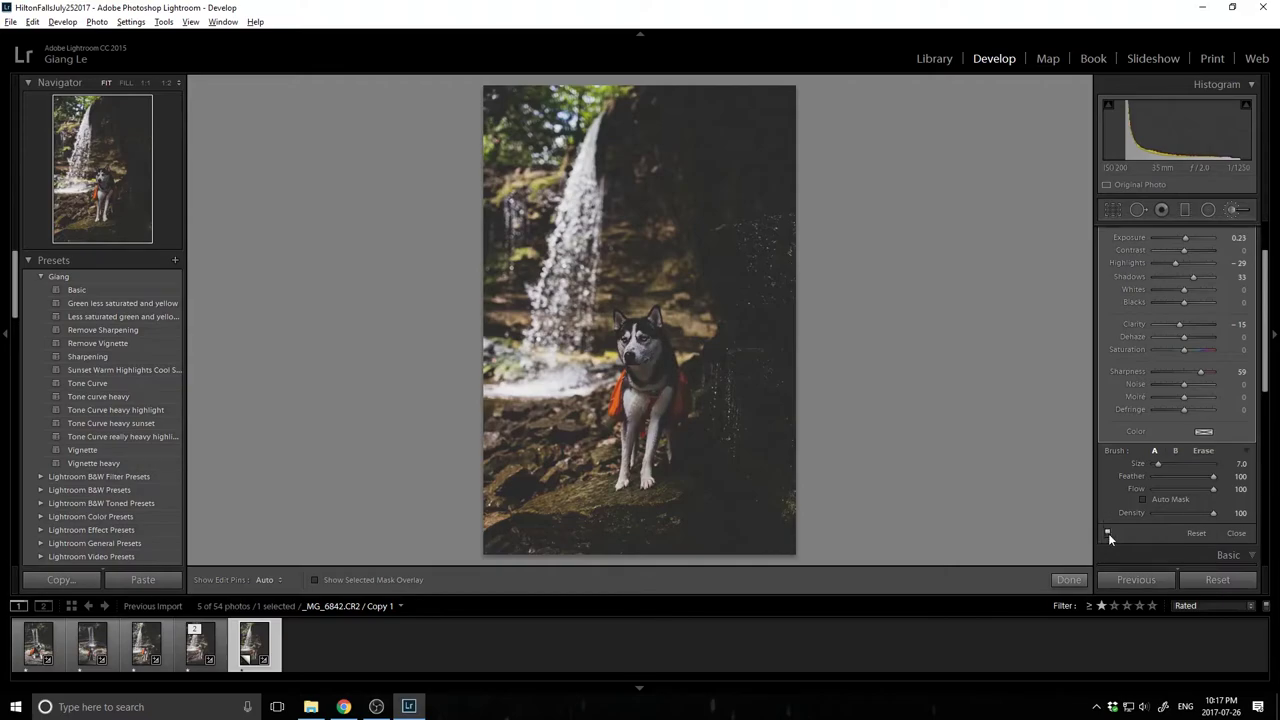
scroll(1160, 351, up, 2)
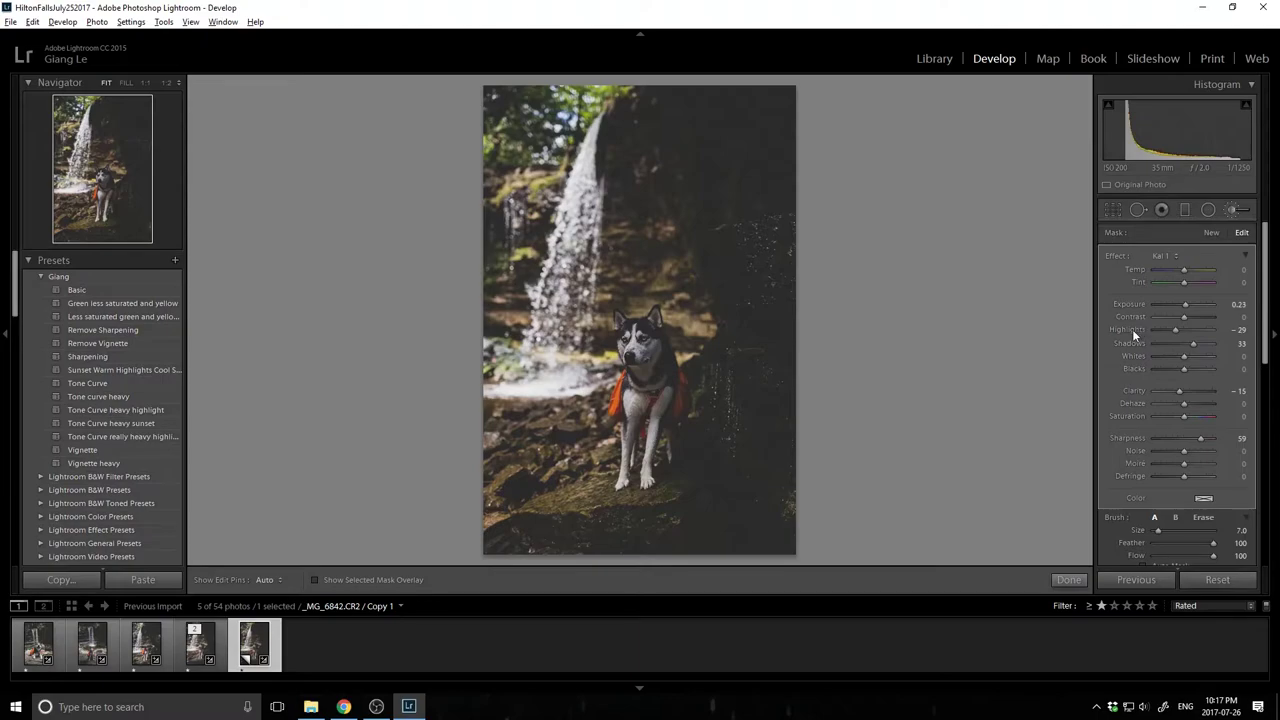
double_click(1132, 329)
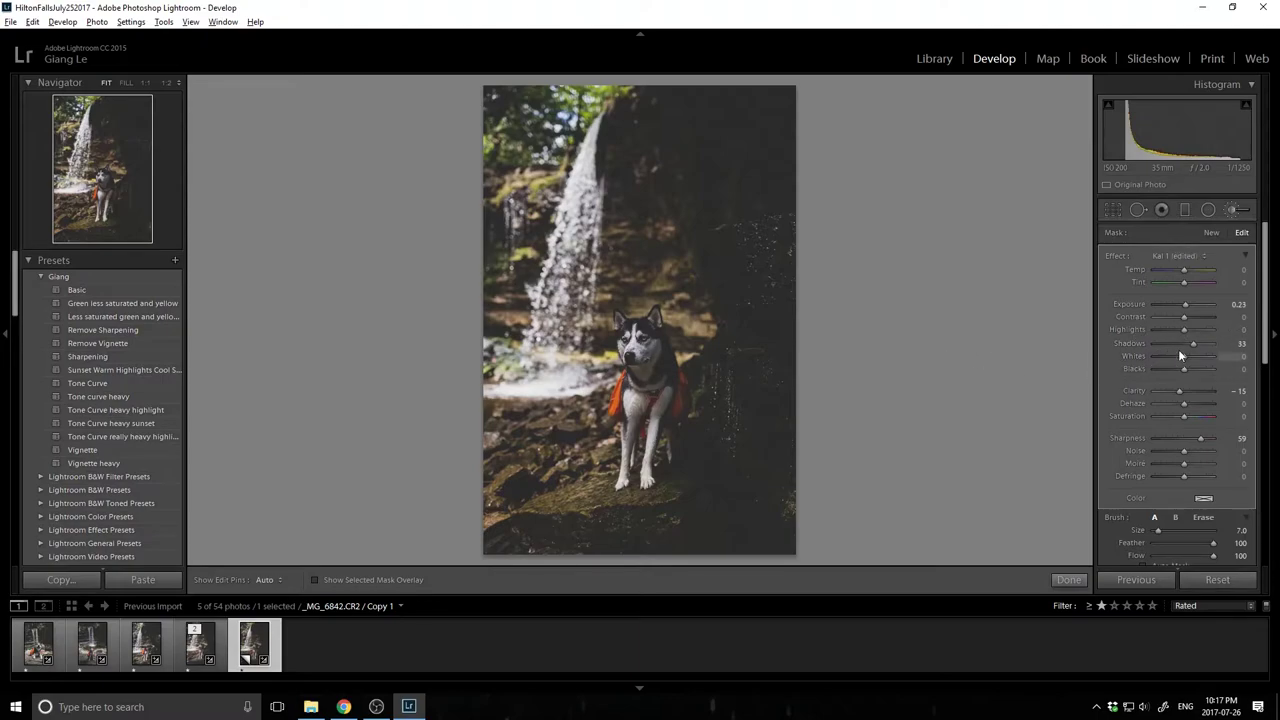
drag(1198, 344, 1199, 344)
drag(1185, 306, 1185, 305)
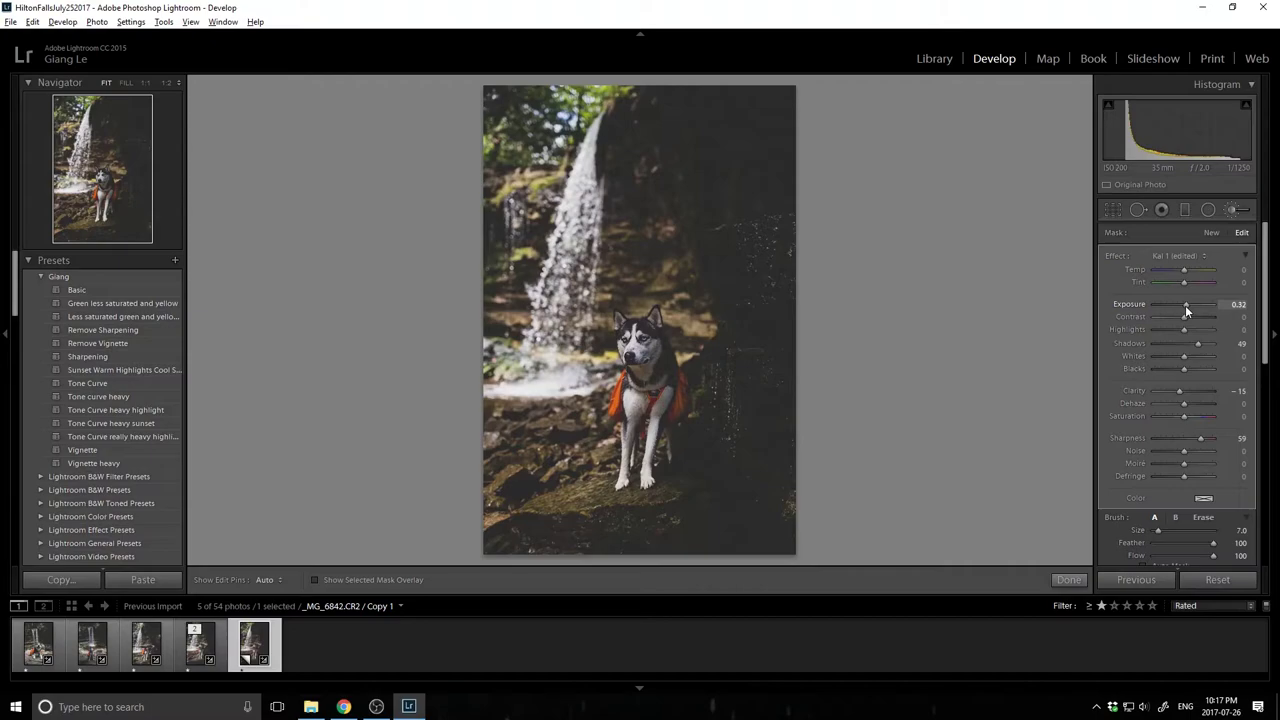
drag(1184, 328, 1180, 329)
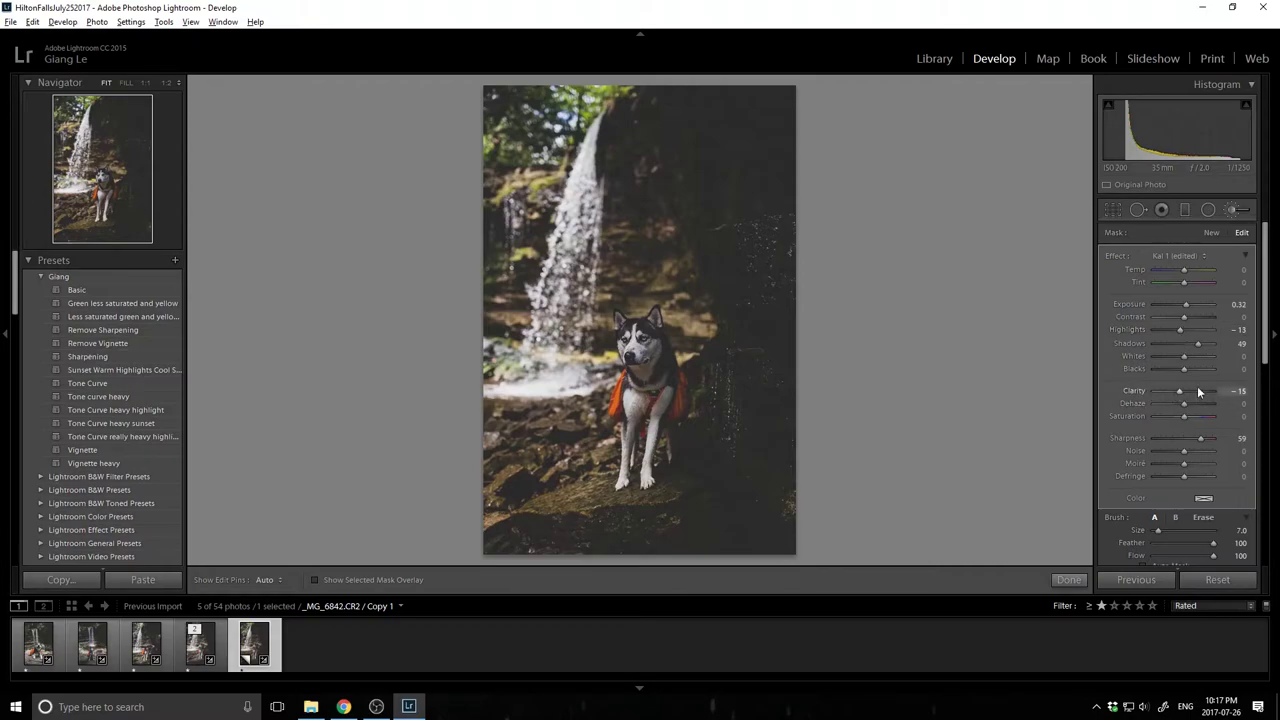
key(z)
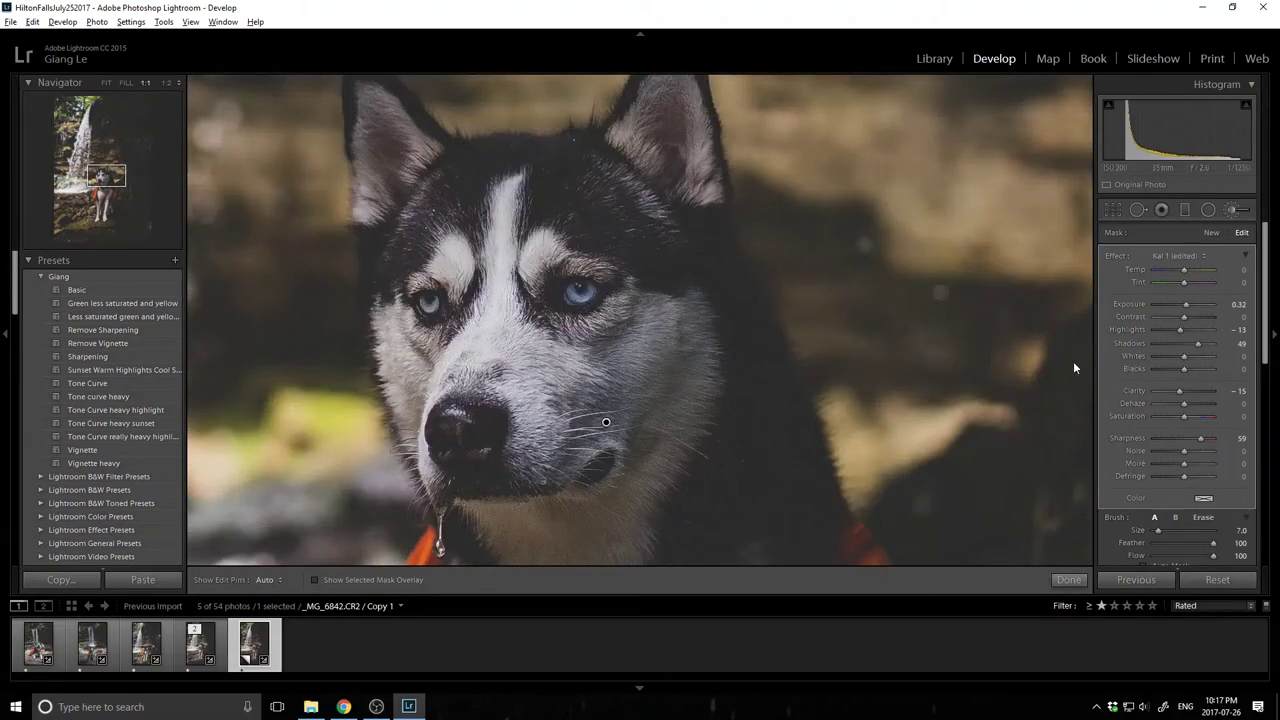
key(z)
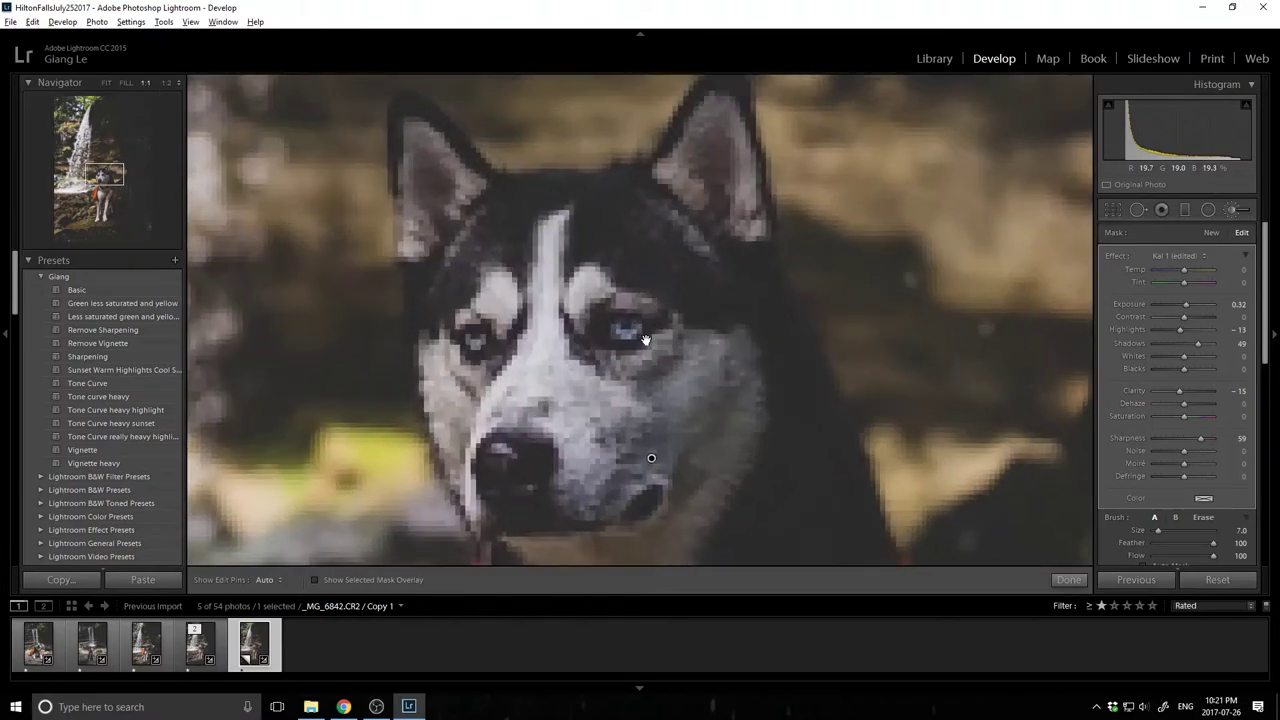
click(641, 338)
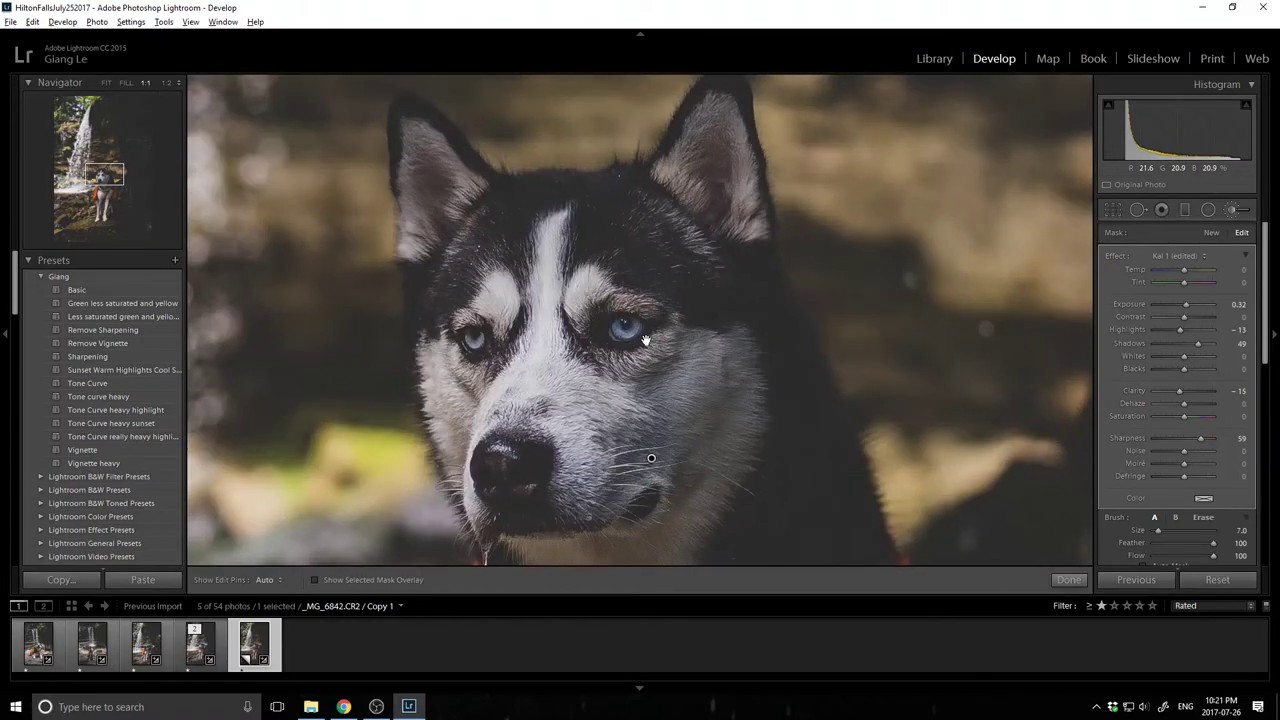
click(646, 340)
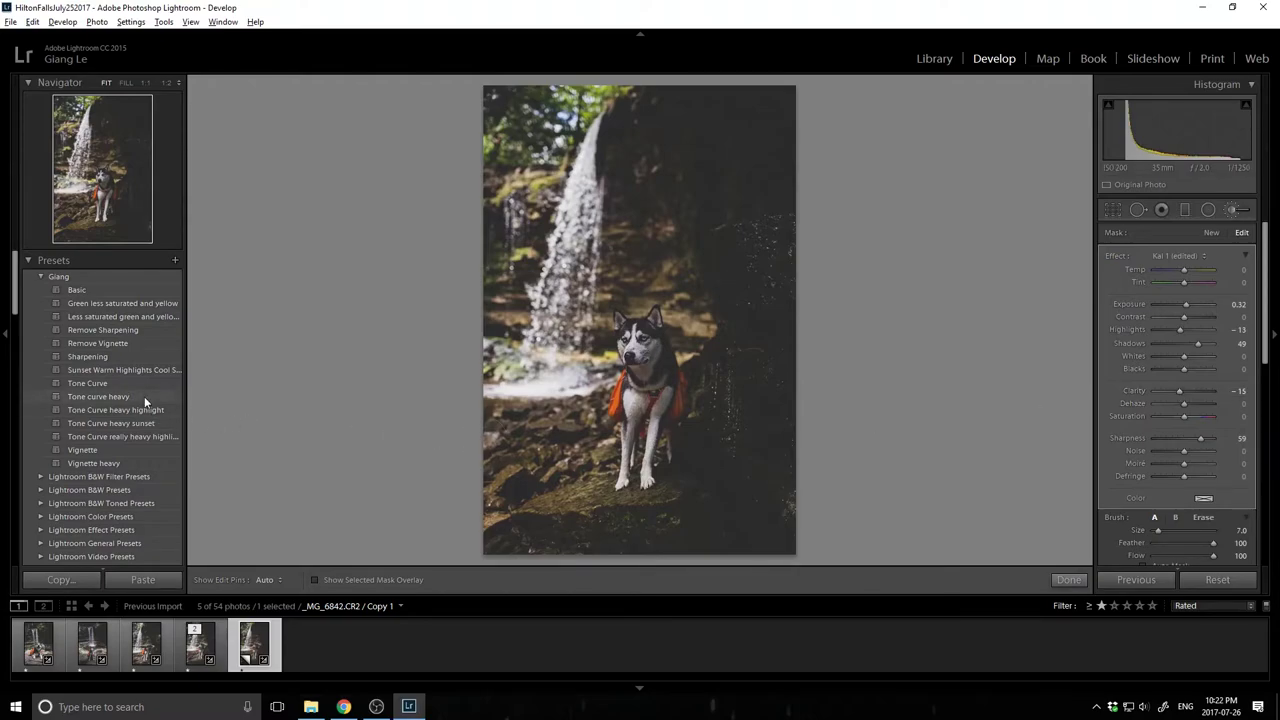
Leave the adjustment brush and examine the RGB point curve in the Tone Curve settings.
scroll(1126, 445, down, 5)
scroll(1206, 450, down, 3)
click(1204, 396)
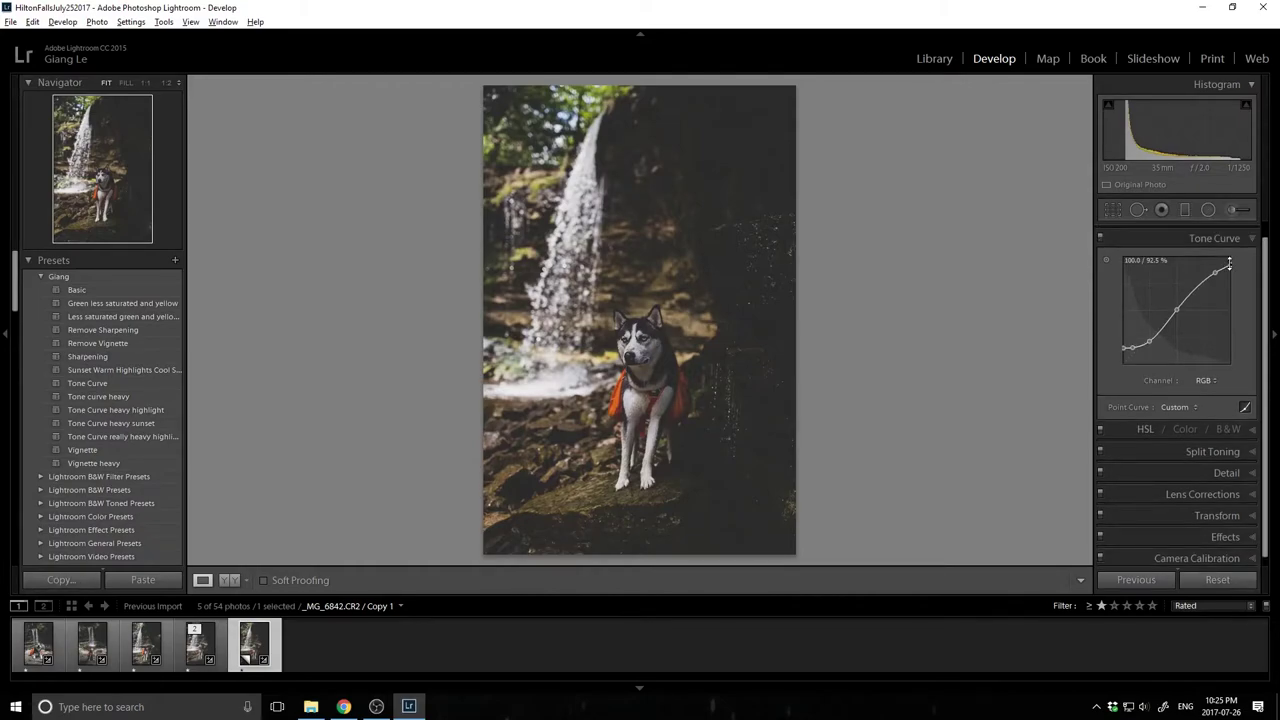
Place a diagonal graduated filter across the waterfall, reset its effect values, and set Exposure to -0.05 and Highlights to -17.
click(1185, 210)
drag(532, 220, 688, 253)
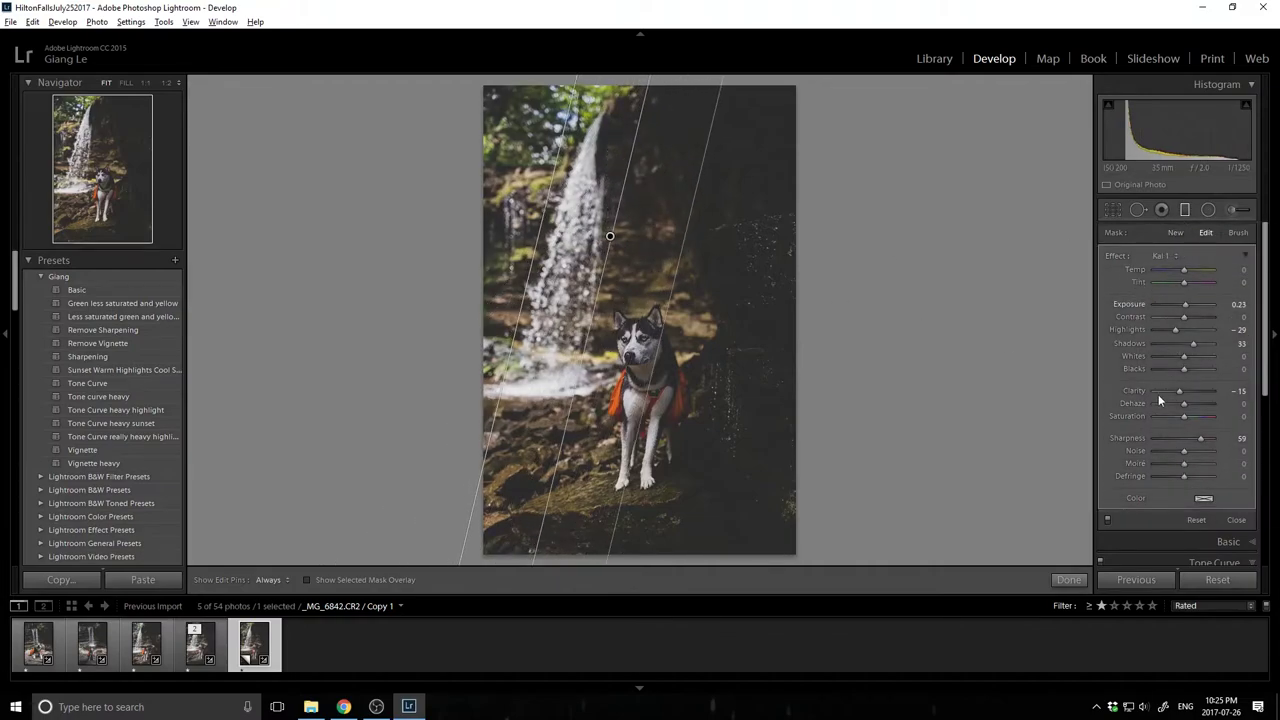
double_click(1116, 254)
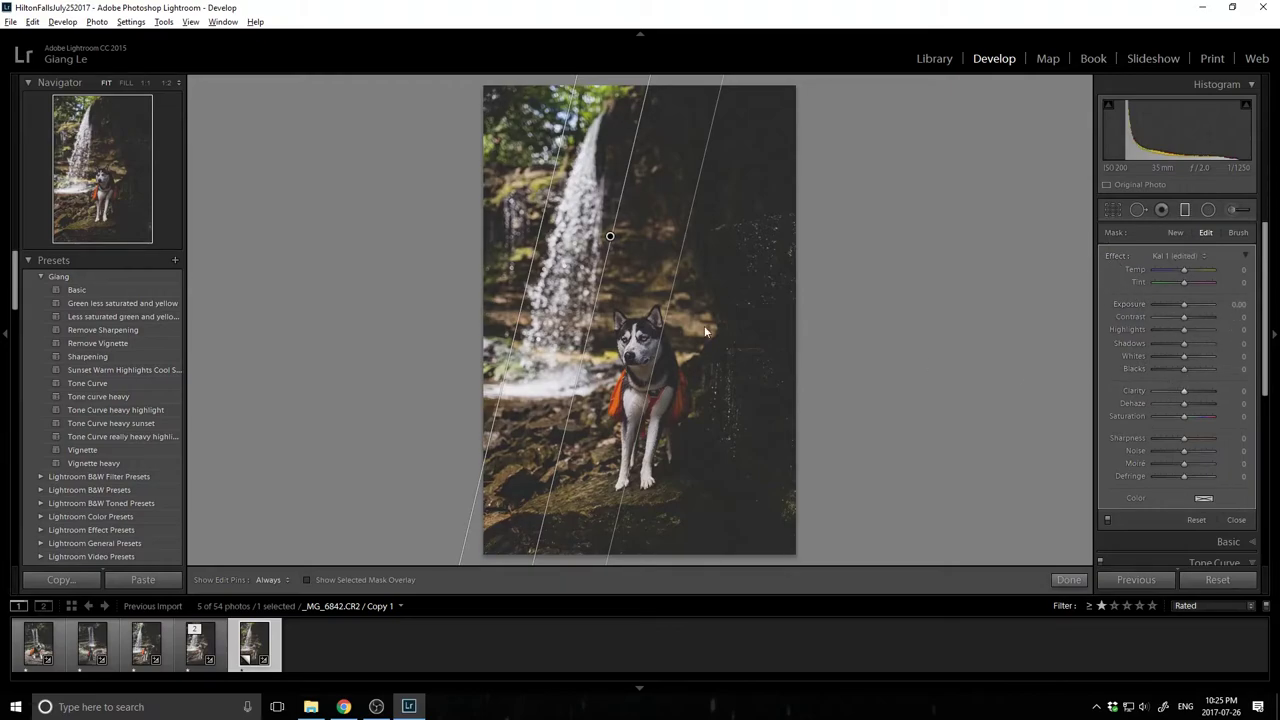
drag(608, 235, 606, 288)
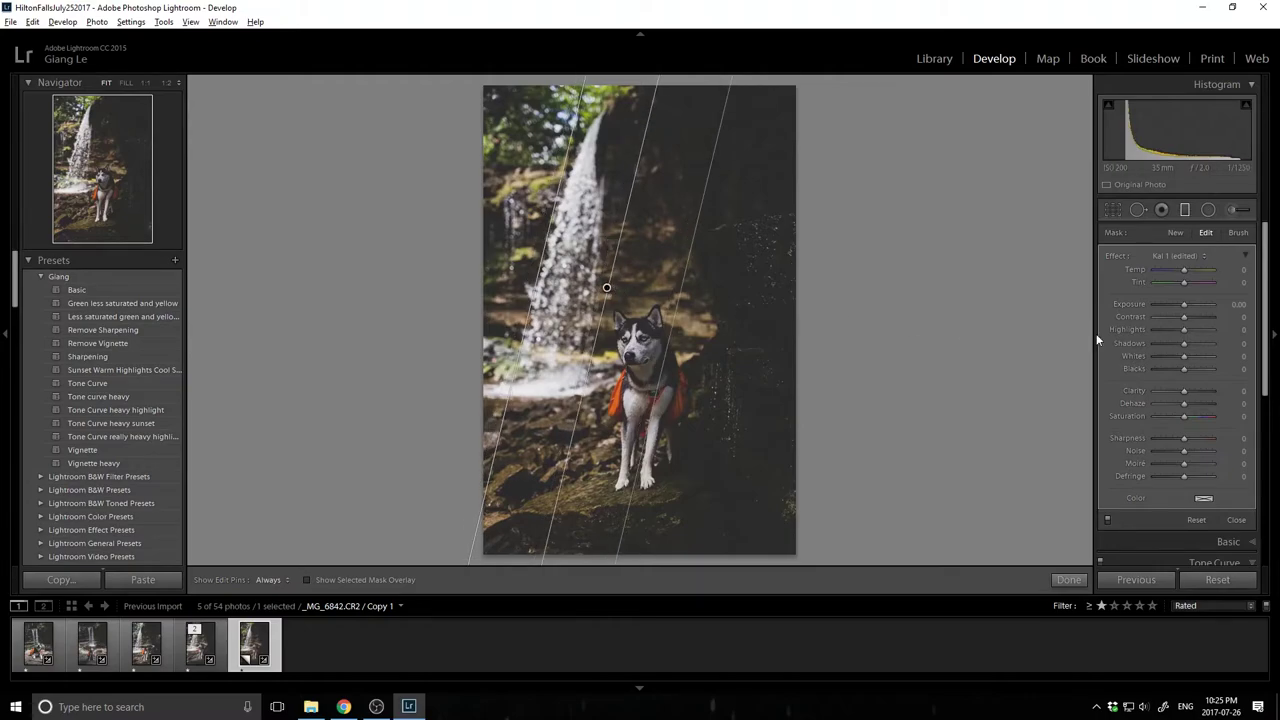
drag(1184, 334, 1183, 304)
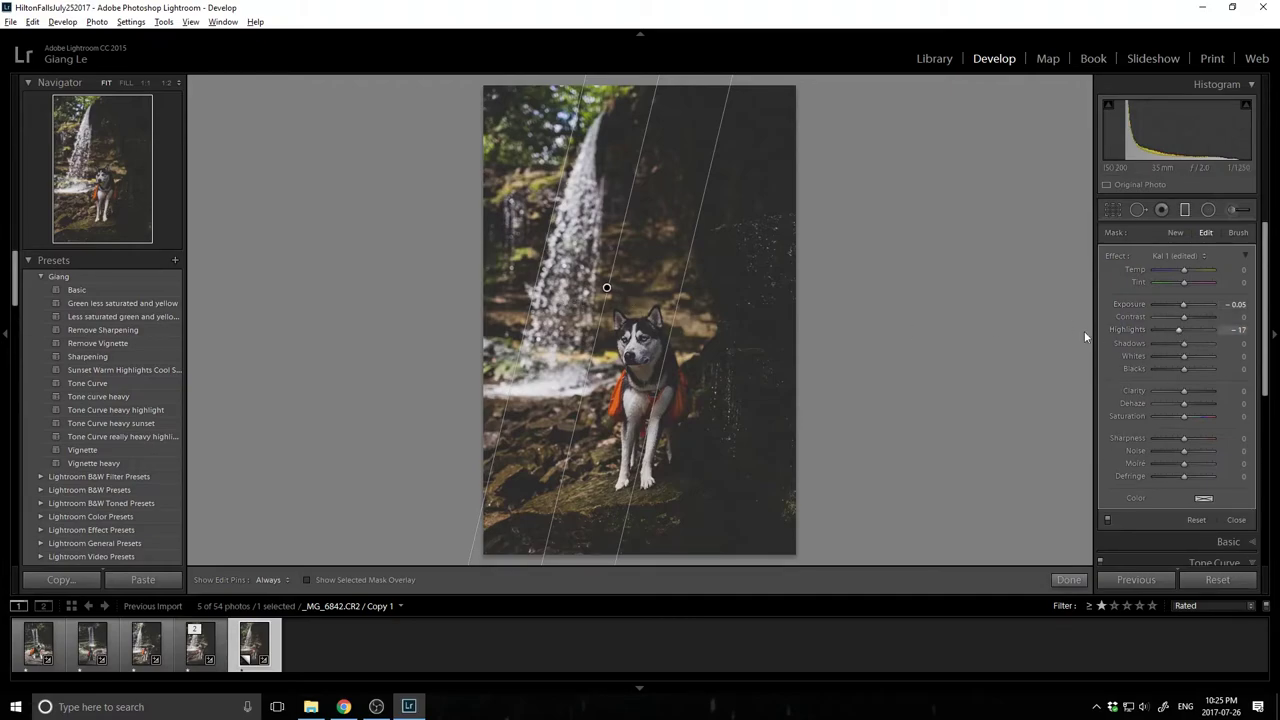
key(m)
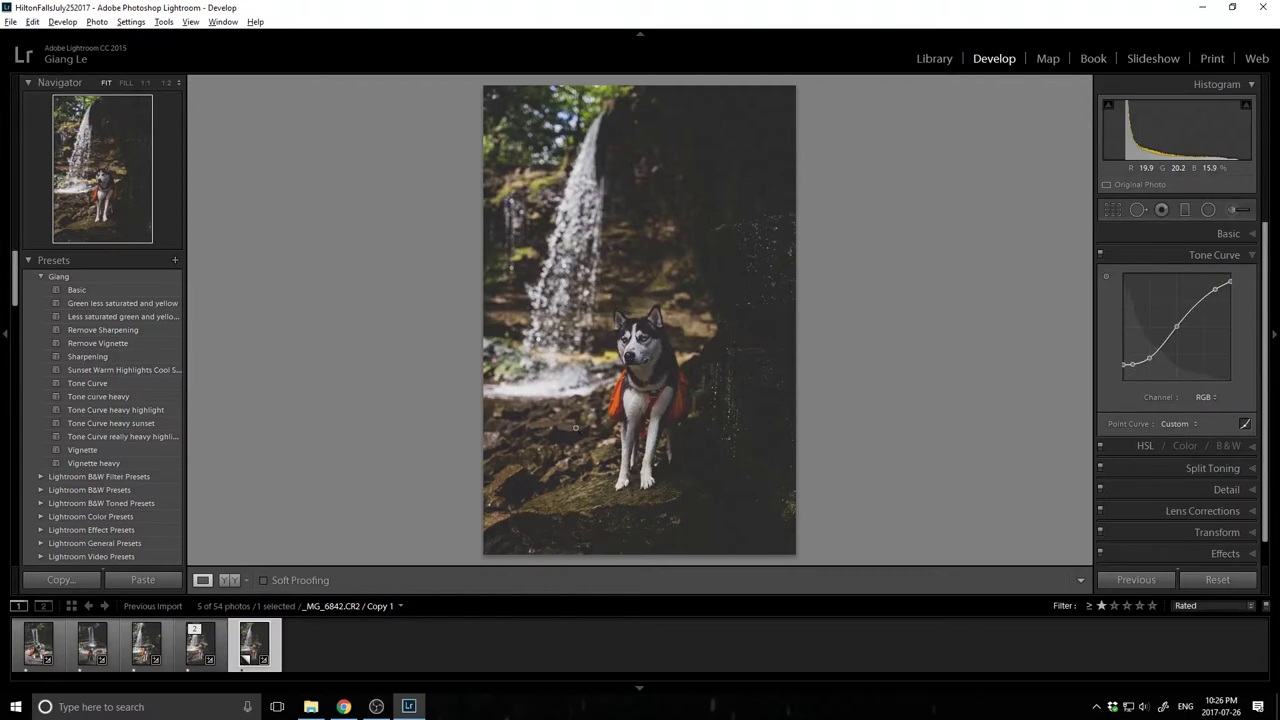
Lower the HSL saturation by targeting the rocks behind the dog, bringing Orange to -19 and Yellow to -15.
click(1160, 445)
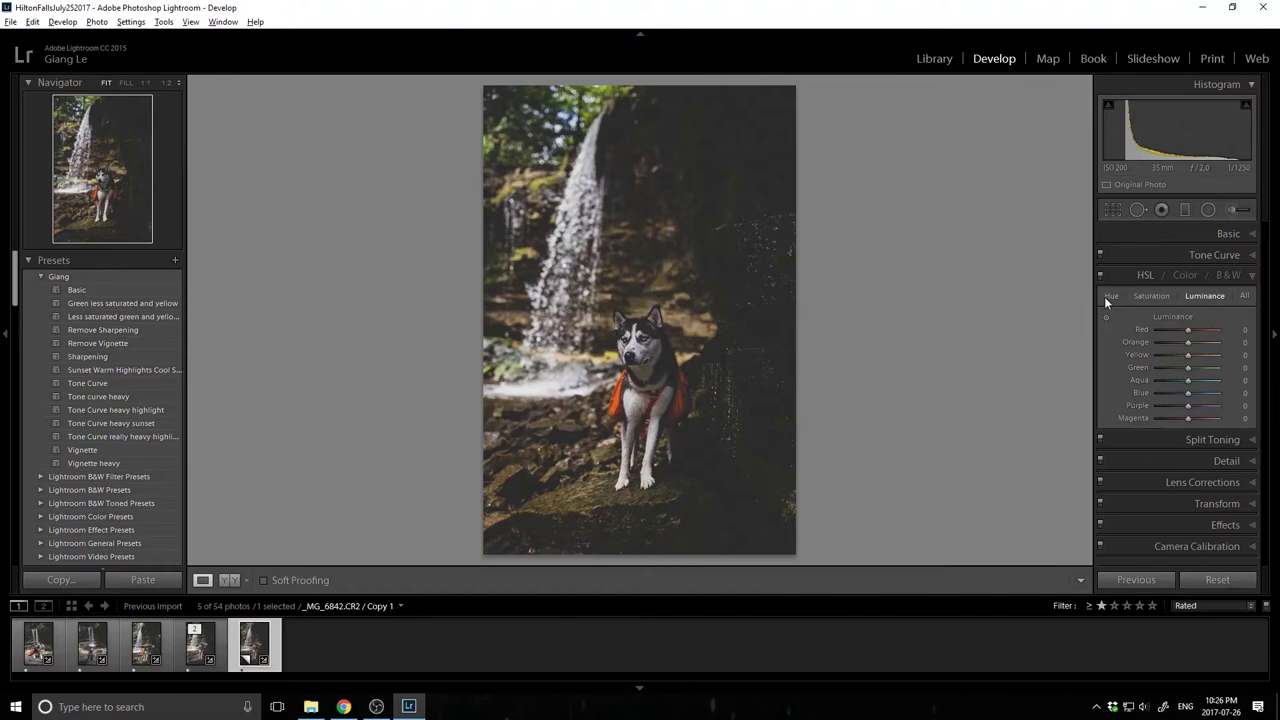
click(1153, 295)
click(1107, 317)
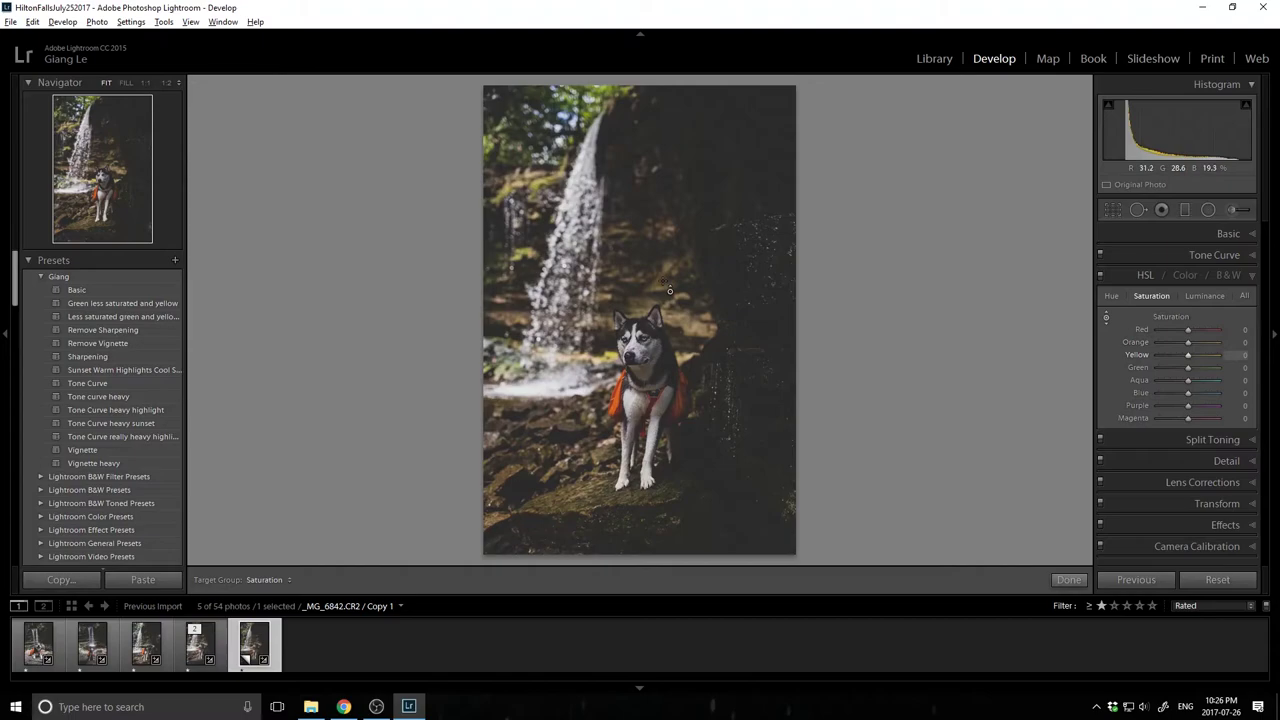
mouse_move(670, 290)
mouse_down()
mouse_move(670, 322)
mouse_move(666, 295)
mouse_up()
click(1106, 316)
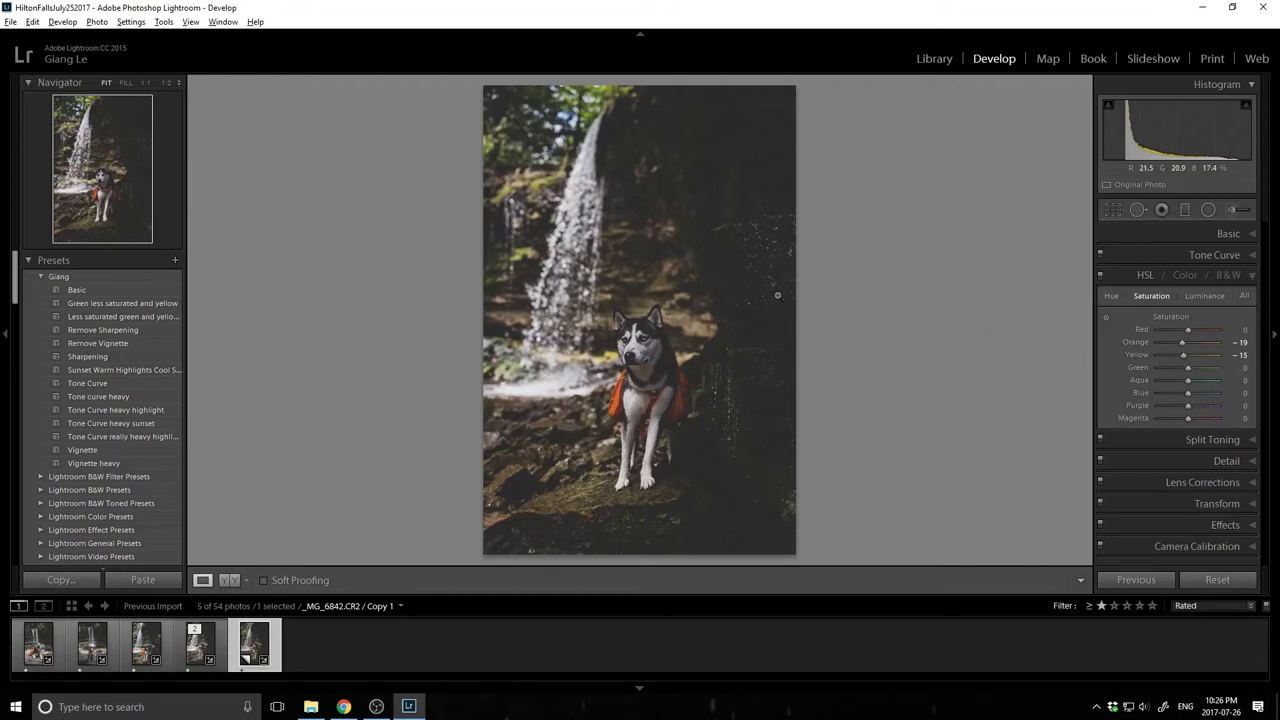
Inspect the waterfall and wet rock at 1:1 for colour fringing and set the manual Lens Corrections purple Defringe Amount to 3.
click(548, 196)
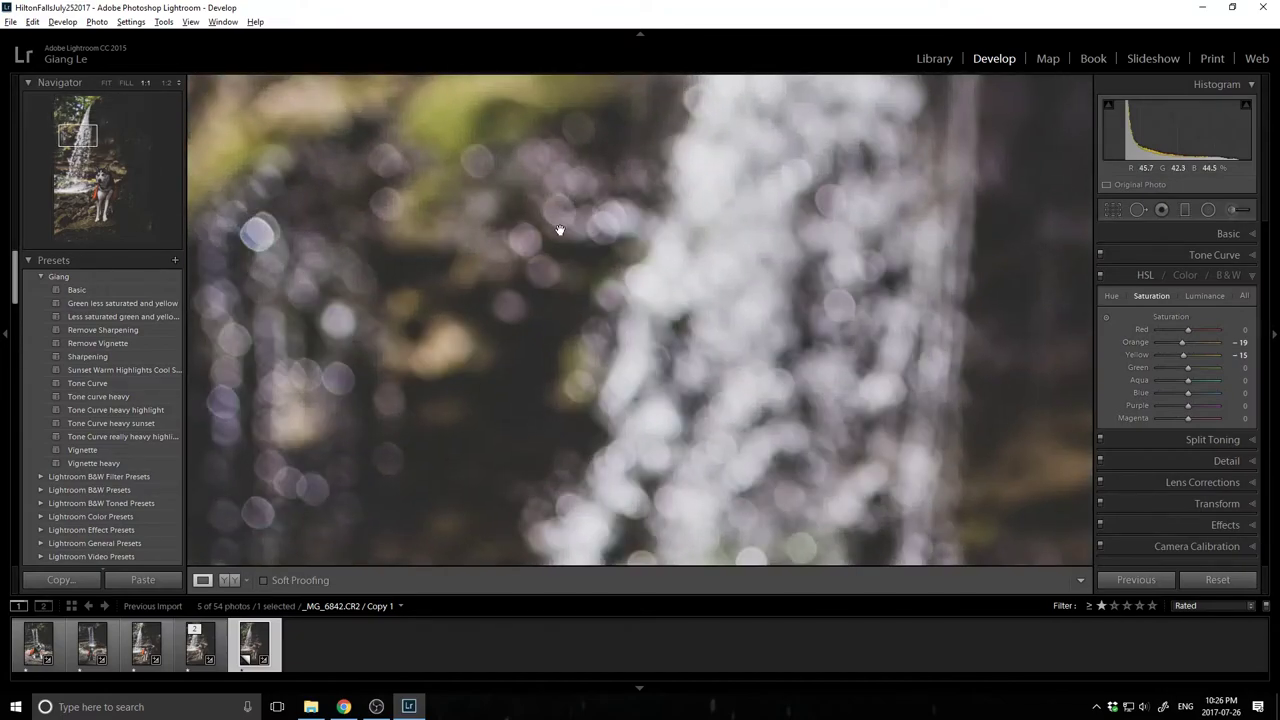
click(560, 217)
click(766, 236)
drag(766, 234, 705, 243)
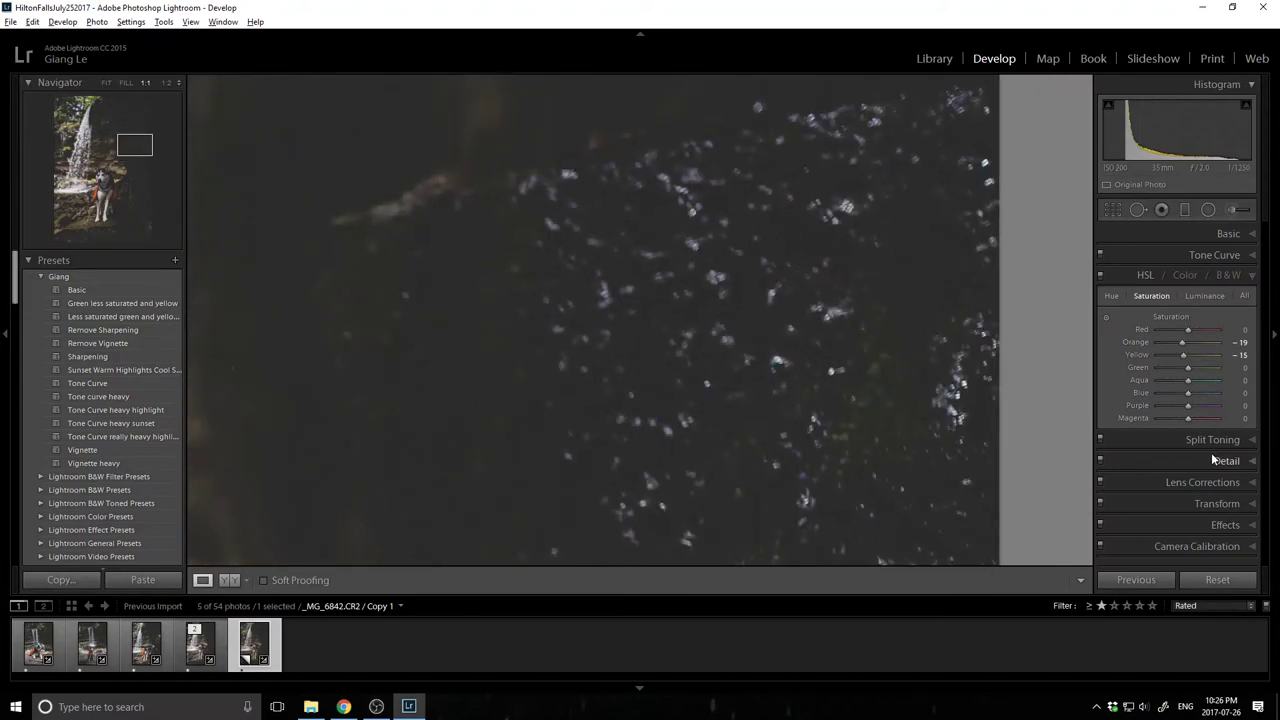
click(1202, 482)
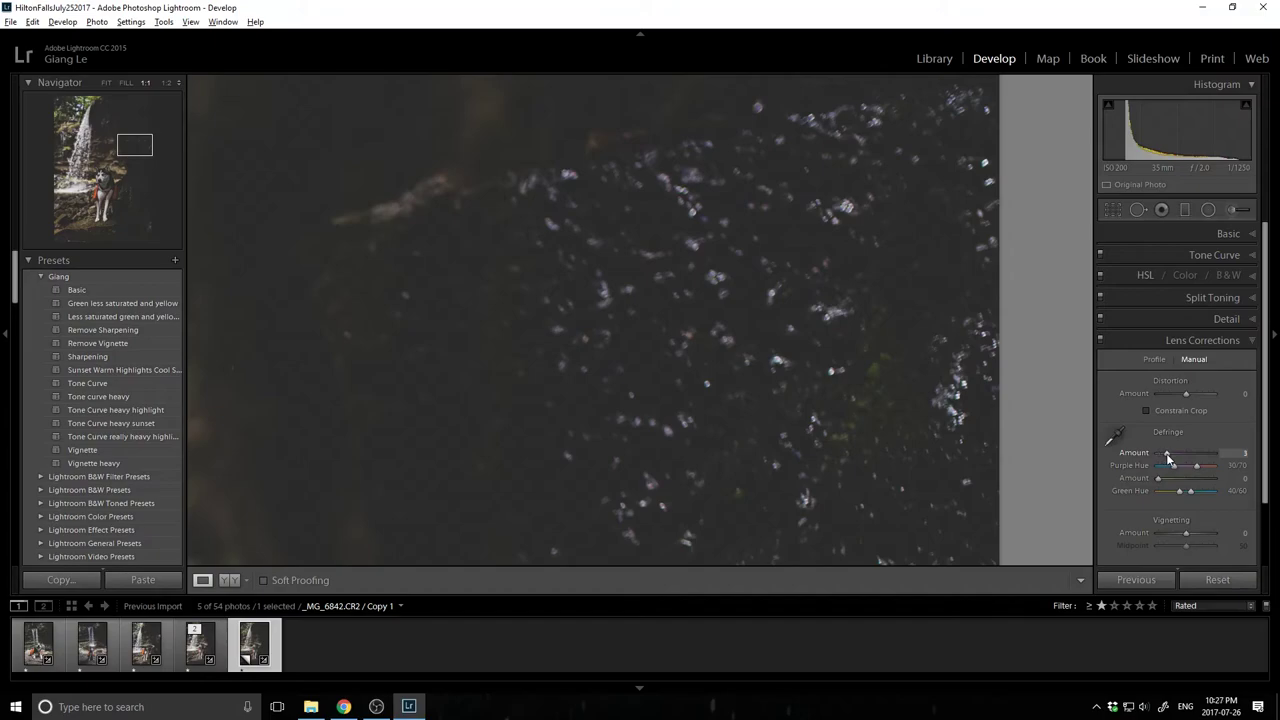
click(730, 320)
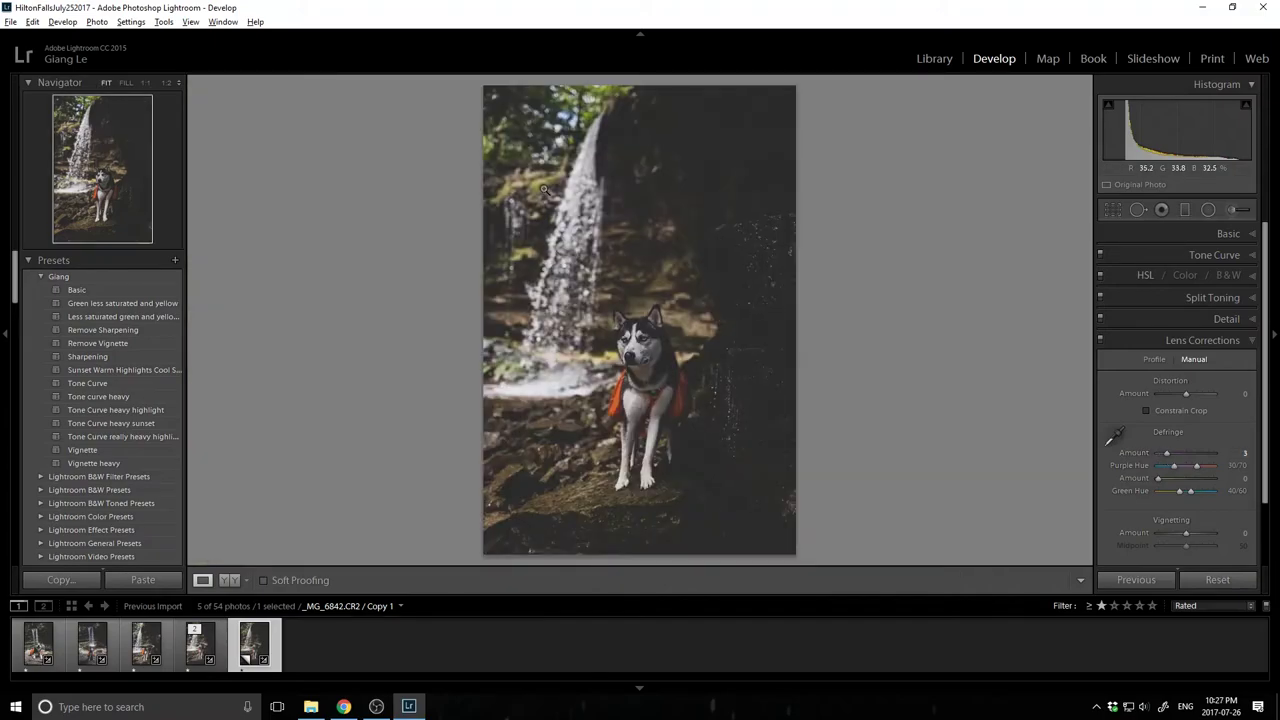
click(544, 191)
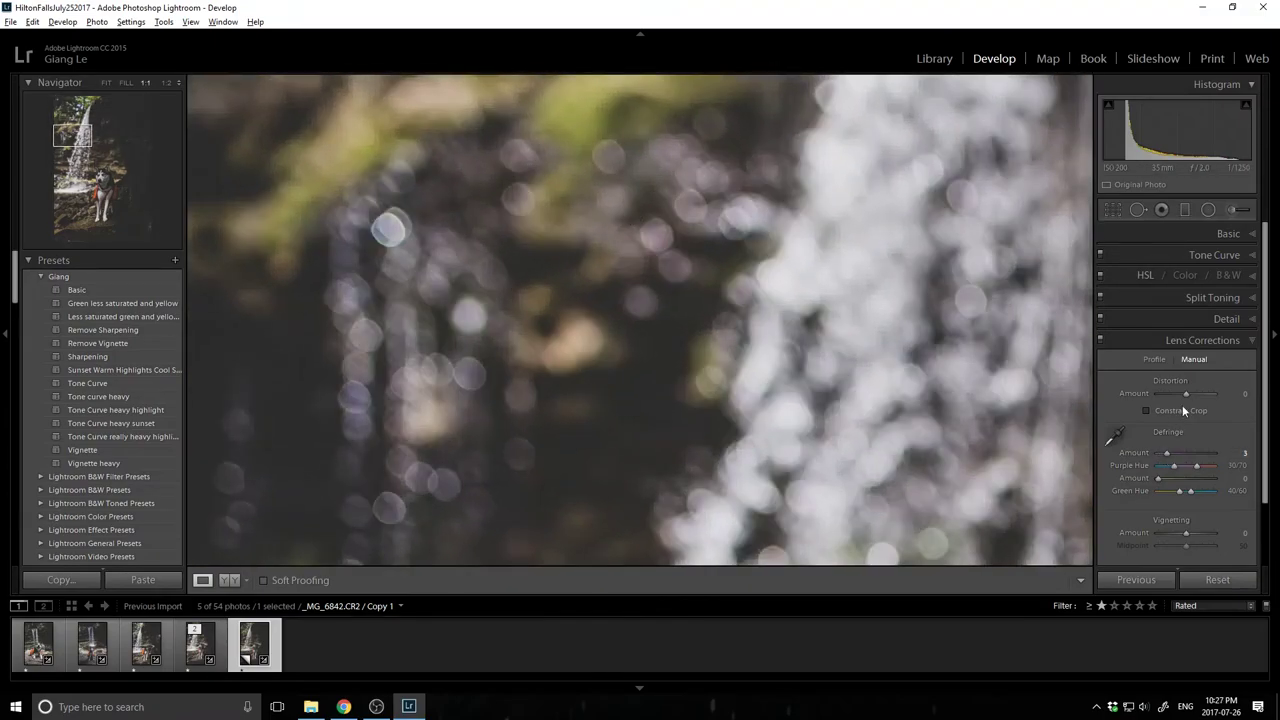
click(680, 270)
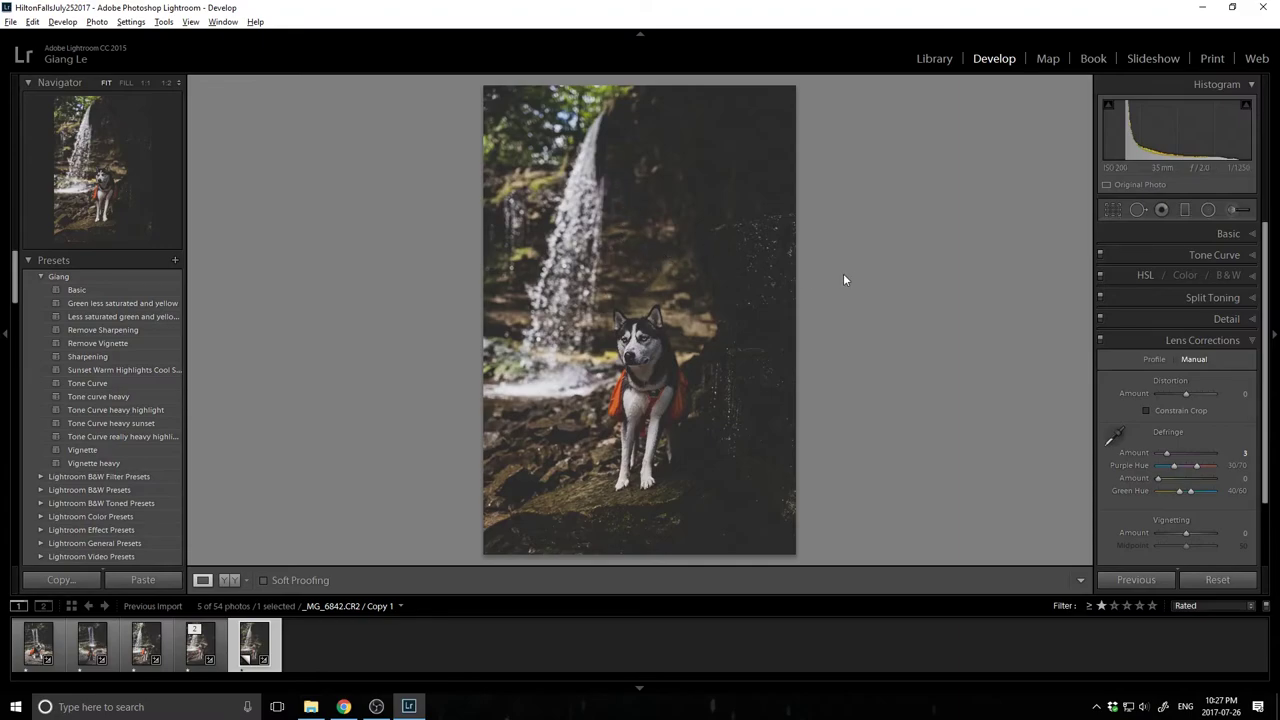
Cool the photo's white balance by setting the Temp value to 5100 in the Basic adjustments.
click(1215, 234)
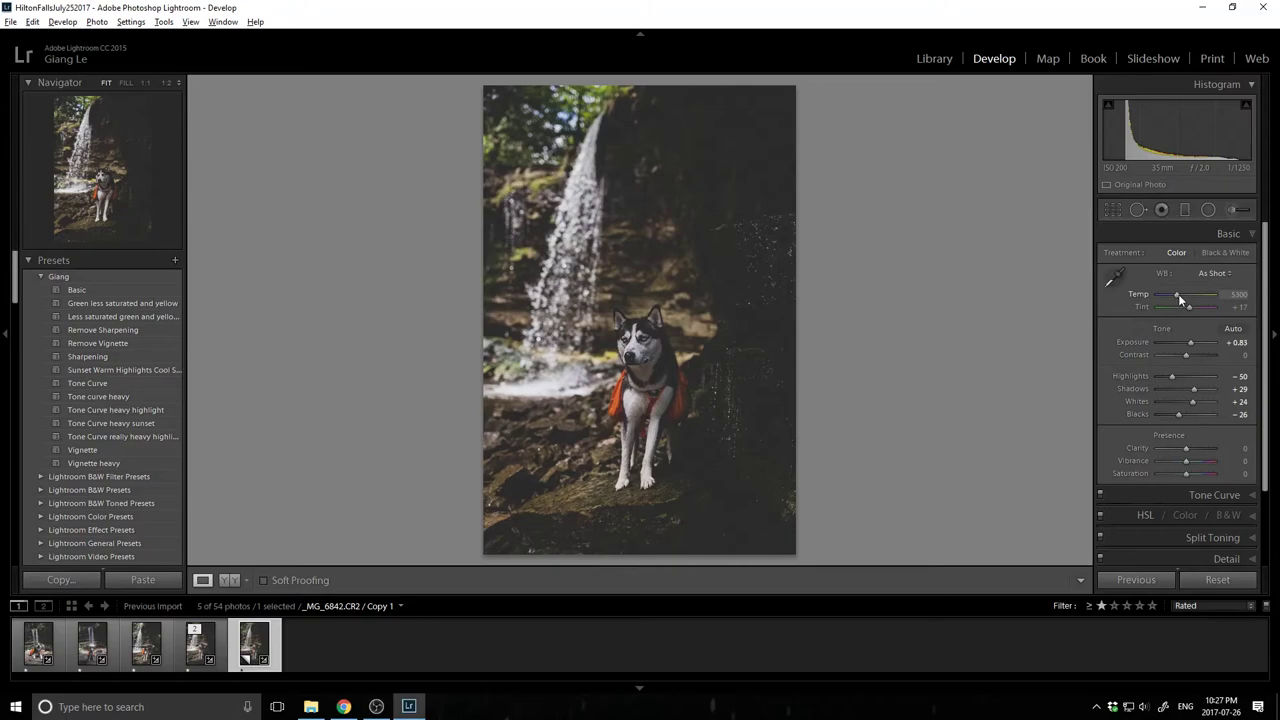
drag(1178, 295, 1178, 295)
click(1237, 294)
text(5150)
key(Return)
click(1237, 294)
text(5100)
key(Return)
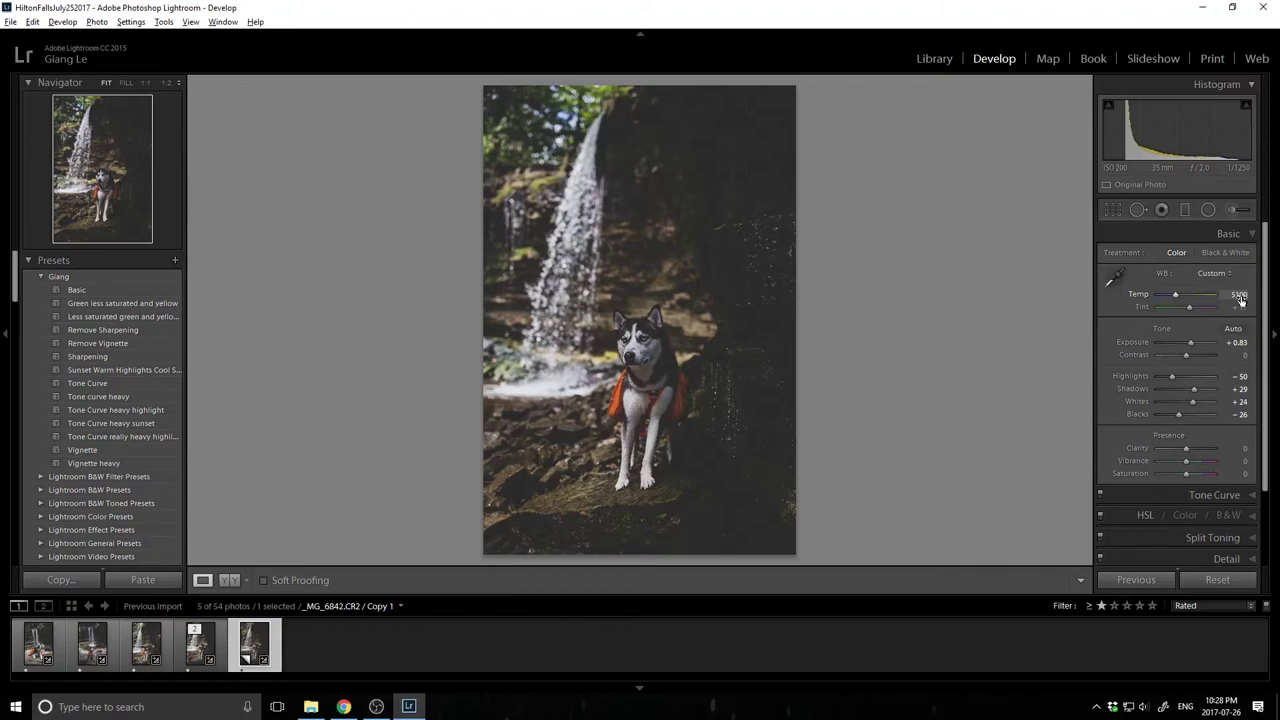
Preview the photo full screen and raise its overall Exposure to +1.19.
key(f)
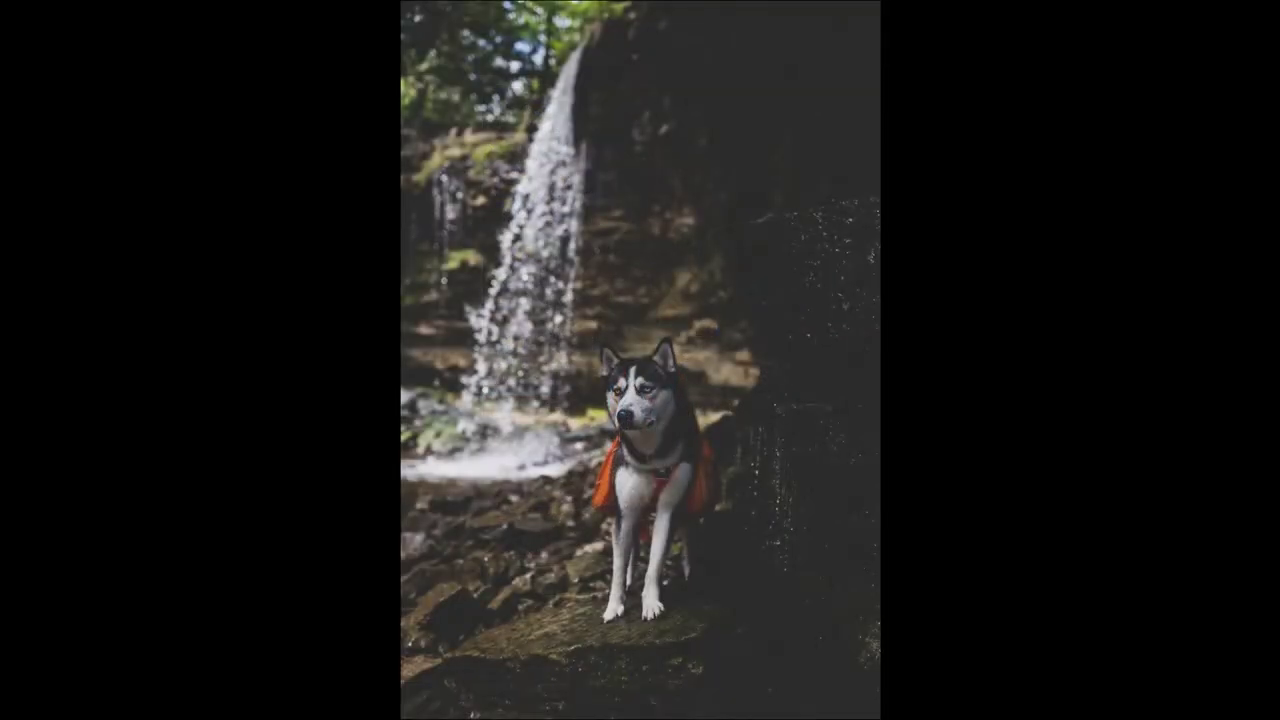
key(f)
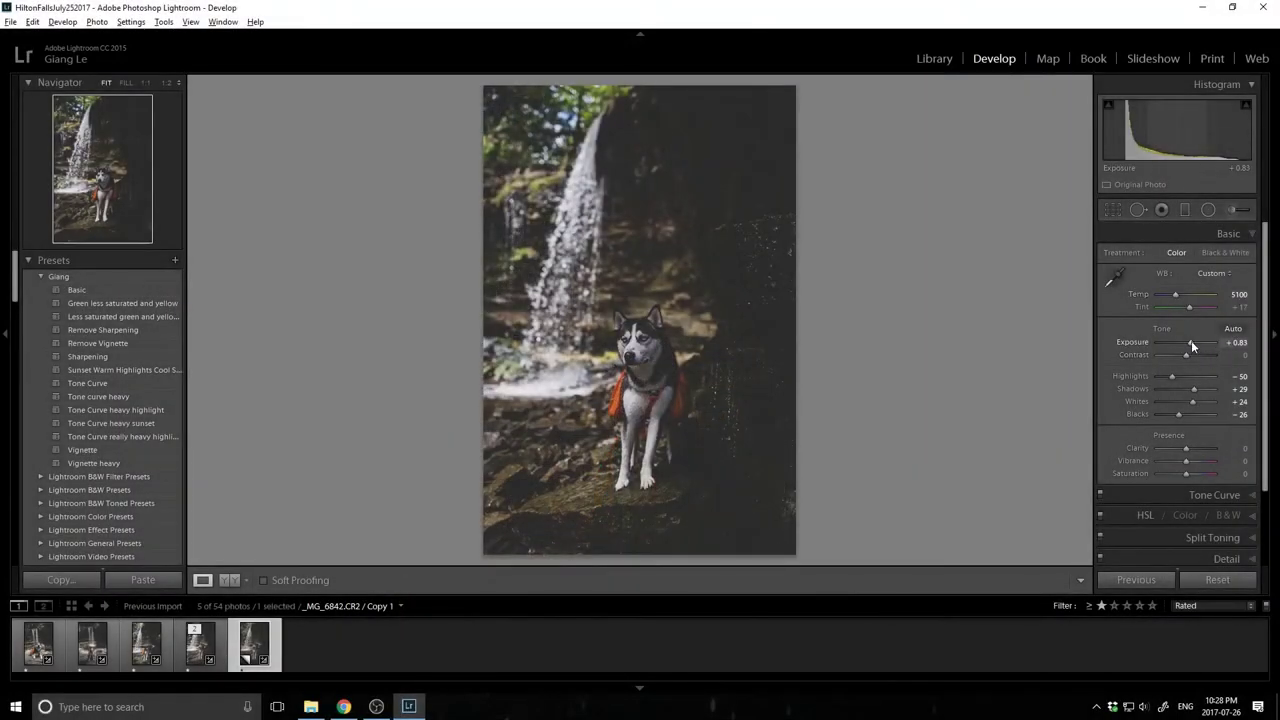
drag(1191, 342, 1193, 343)
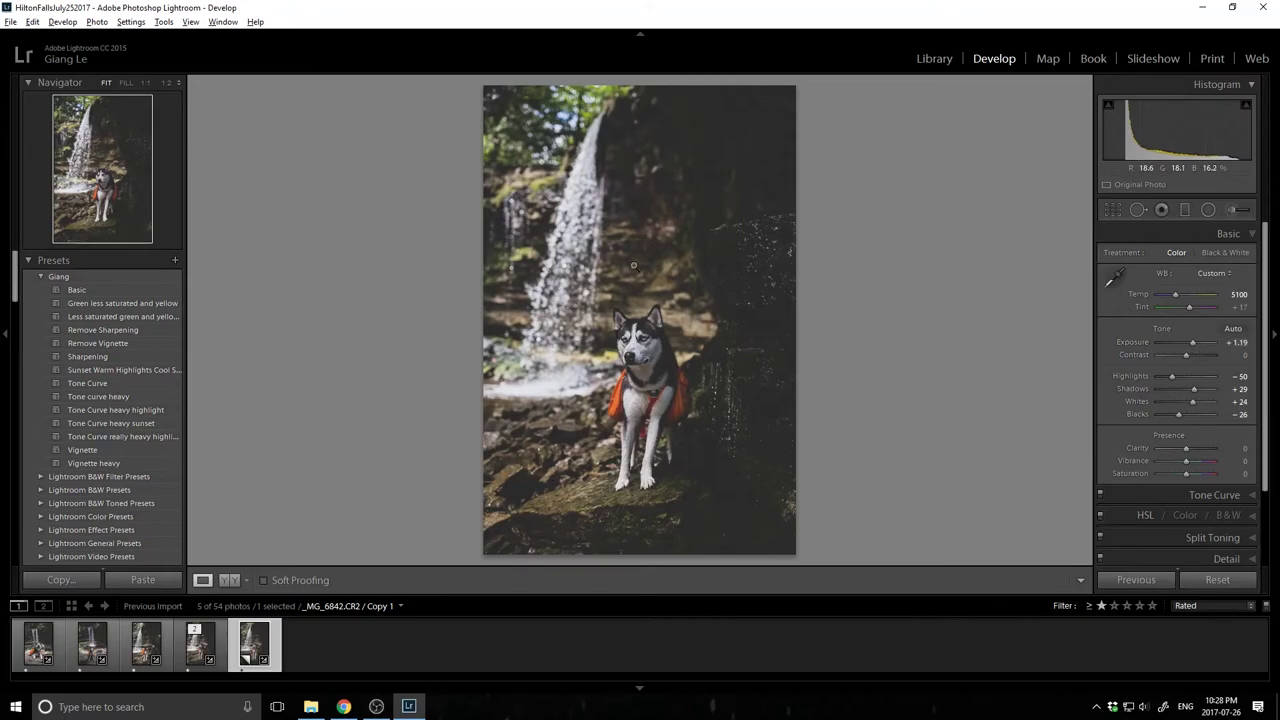
Reduce the HSL saturation further with the targeted adjustment on the background rocks, bringing Orange to -24 and Yellow to -25.
click(1145, 516)
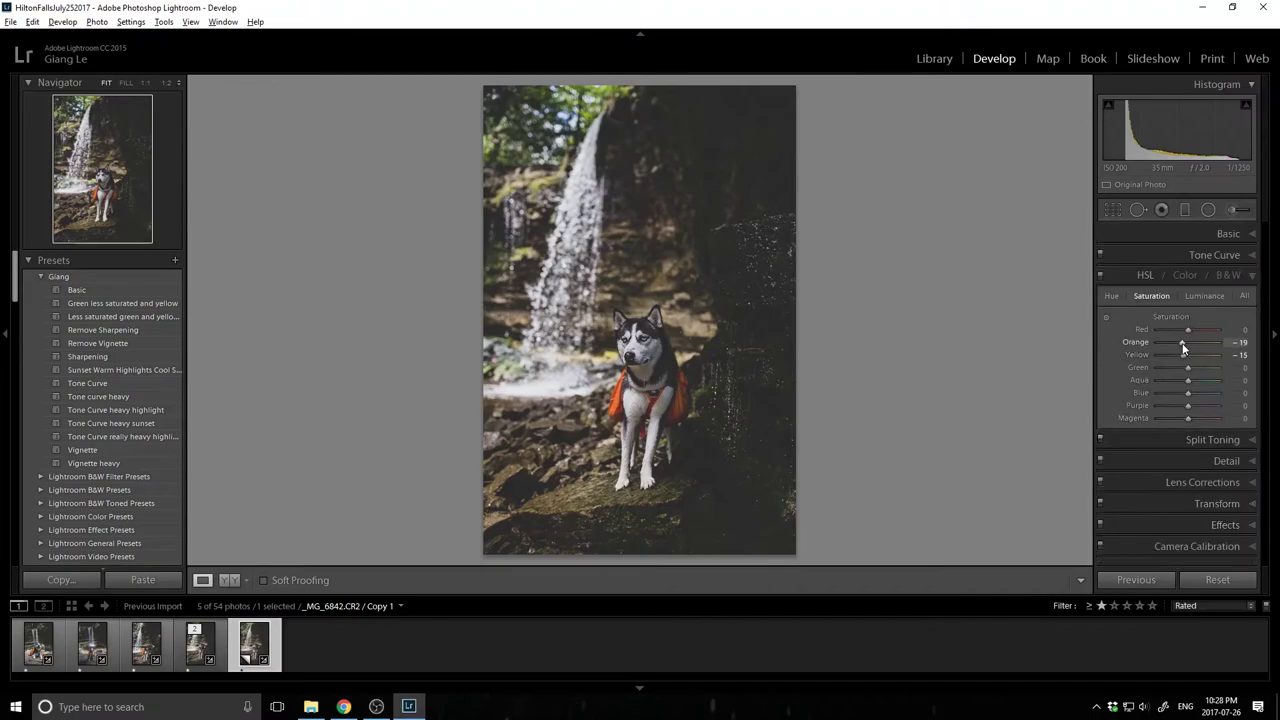
click(1107, 317)
drag(705, 284, 672, 286)
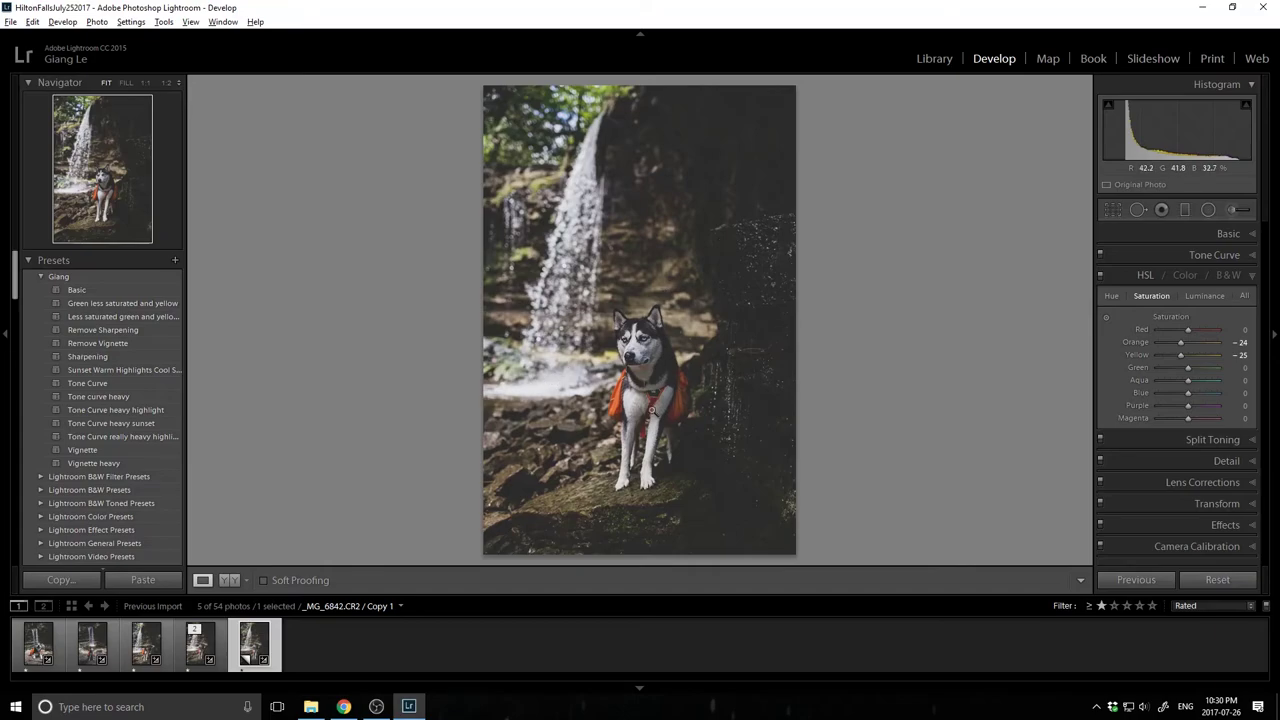
Add a vertical-edged graduated filter centred on the dog, reset its effect values, and set its Exposure to -0.14.
click(1182, 210)
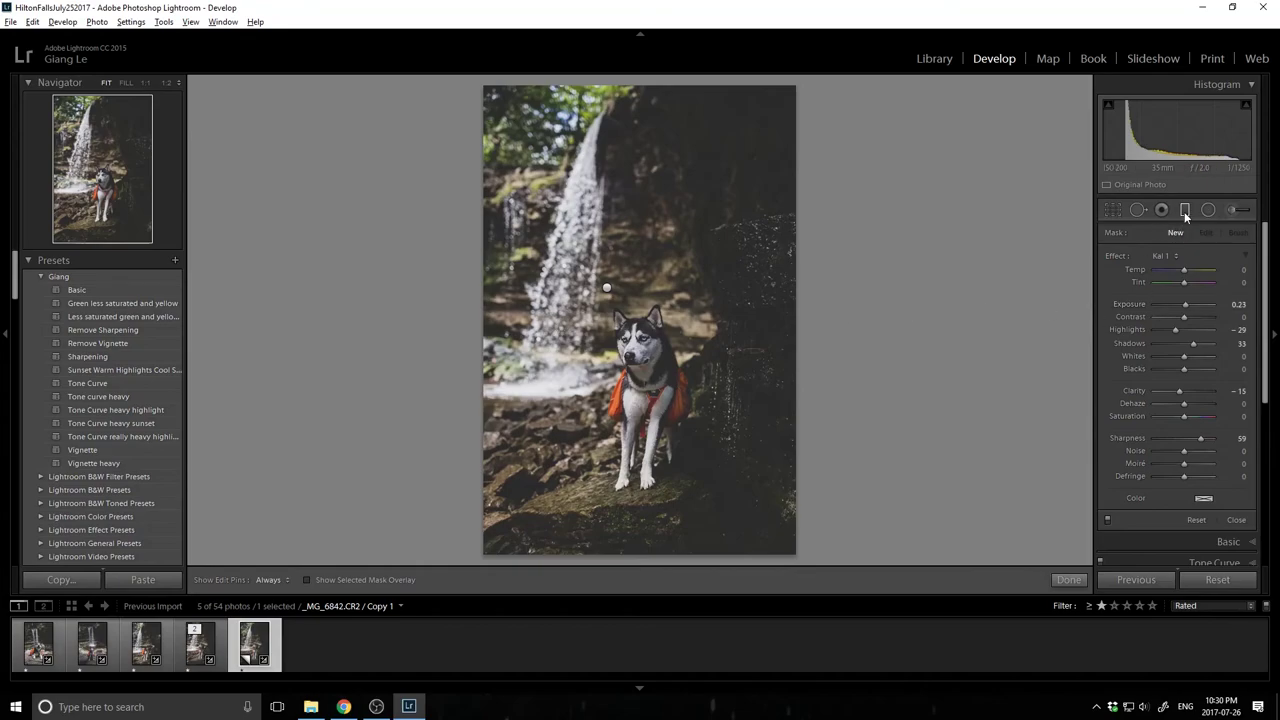
drag(524, 382, 723, 381)
double_click(1120, 257)
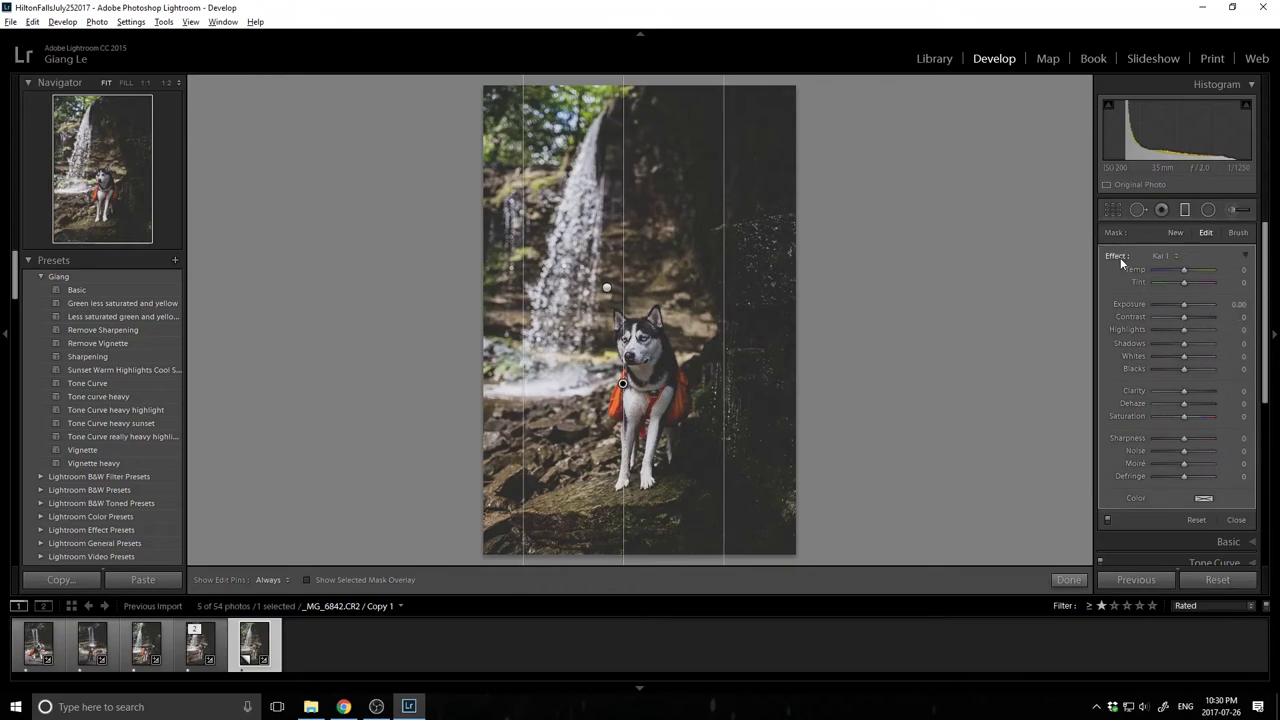
drag(1183, 304, 1181, 304)
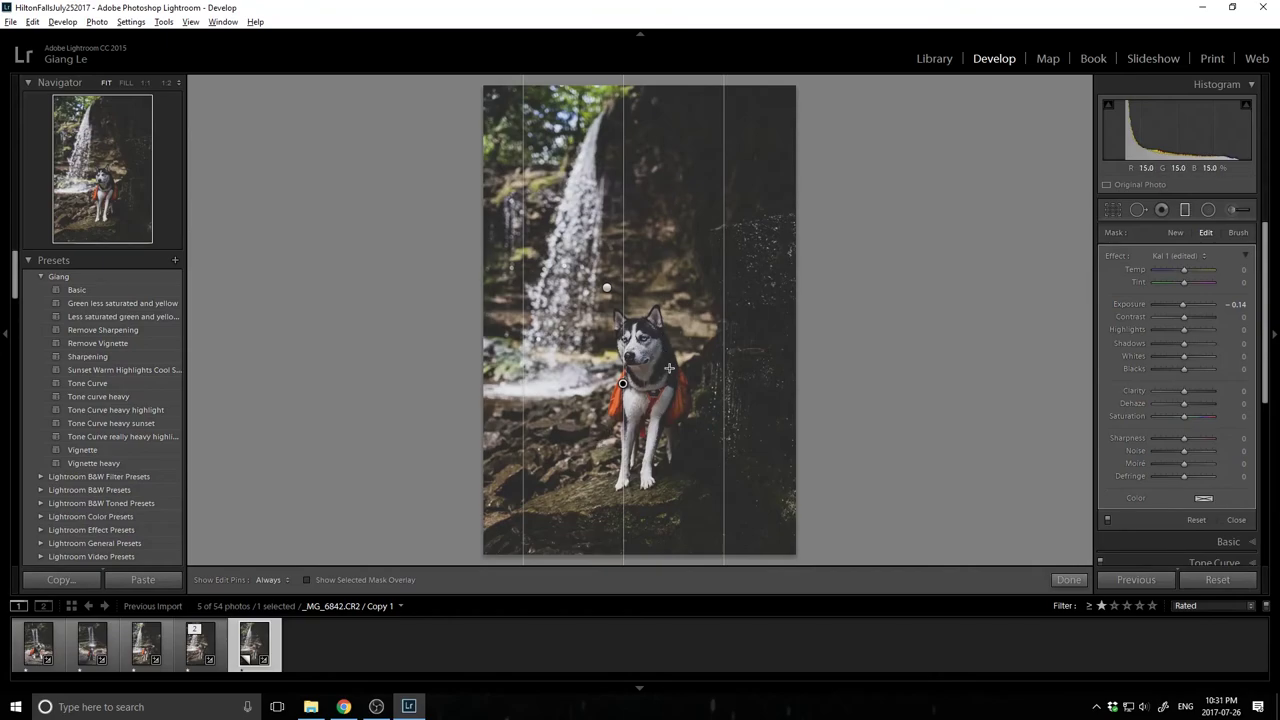
click(1068, 580)
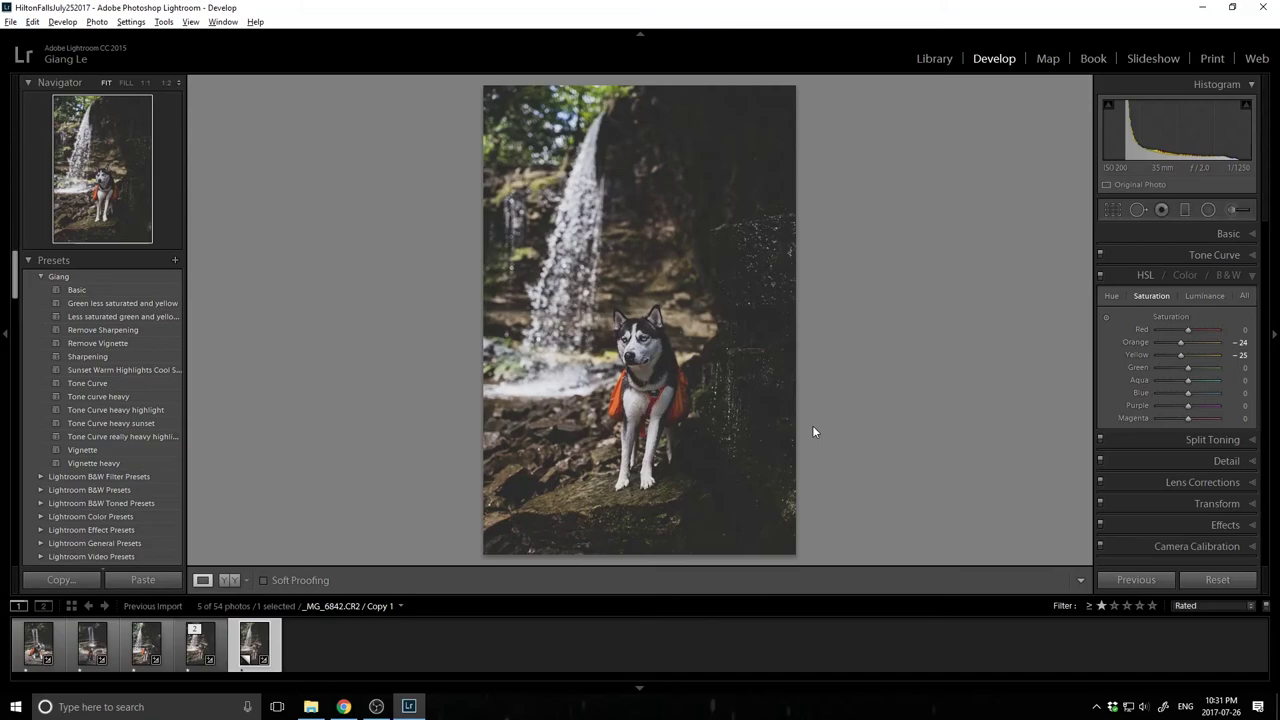
Try the Sunset Warm Highlights Cool Shadows preset on the earlier edit _MG_6842.CR2 and restore its previous history state.
click(222, 652)
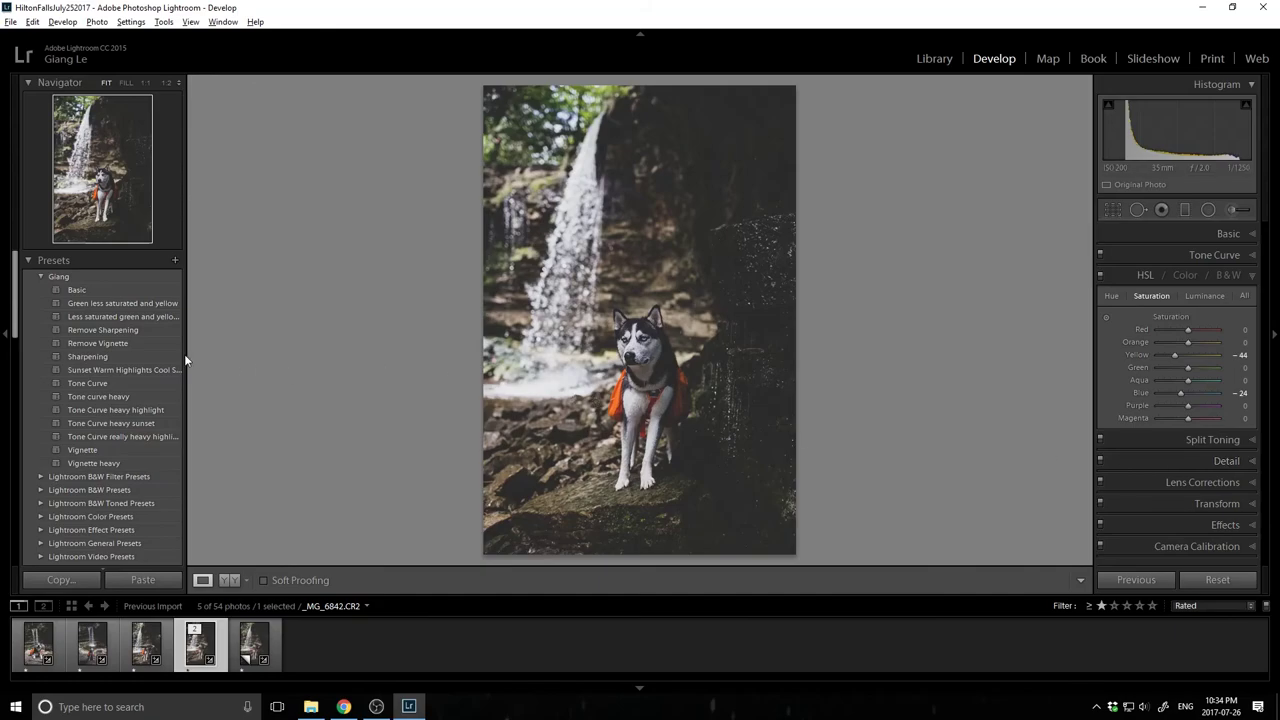
click(165, 371)
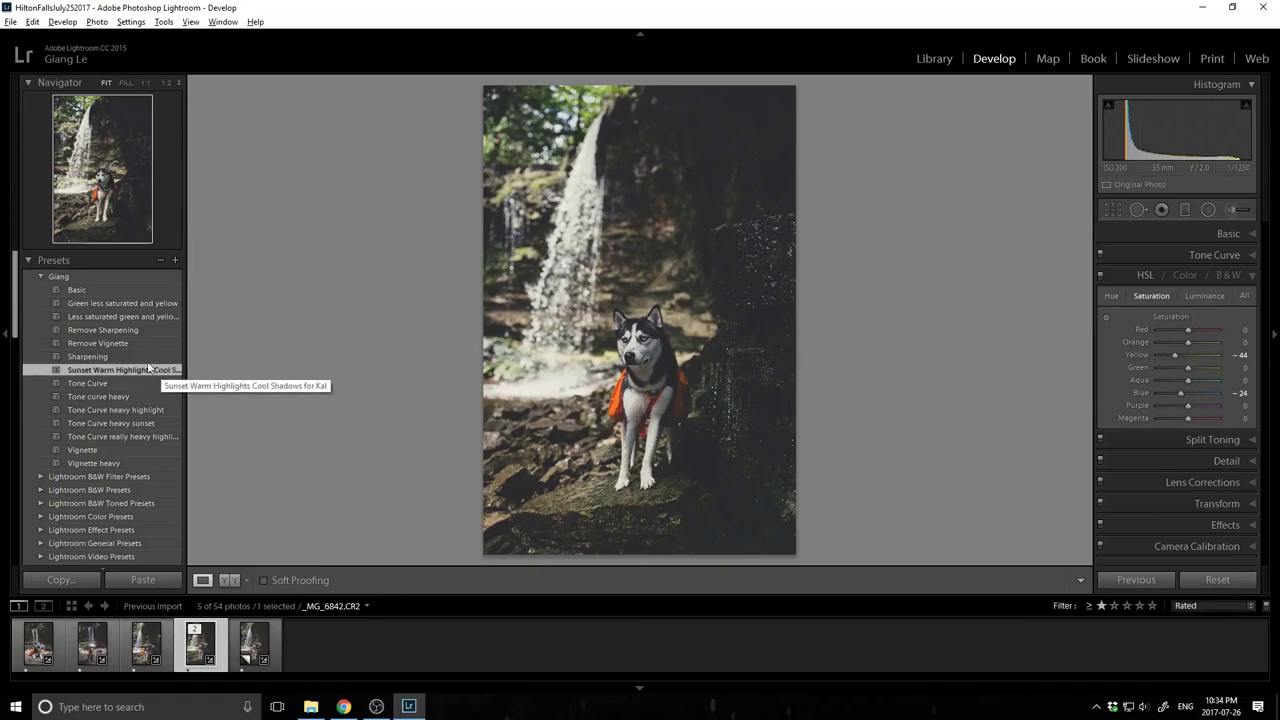
scroll(97, 430, down, 3)
scroll(96, 425, down, 5)
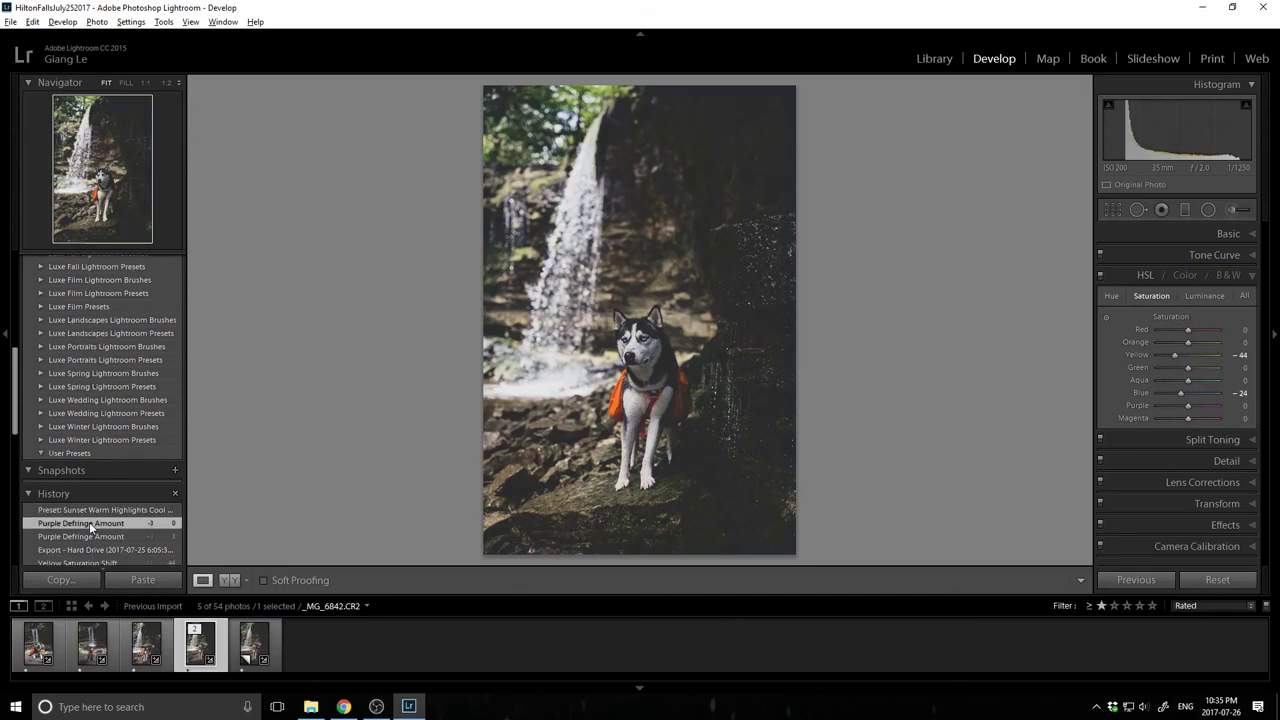
Compare the earlier edit with its unedited Before view.
key(backslash)
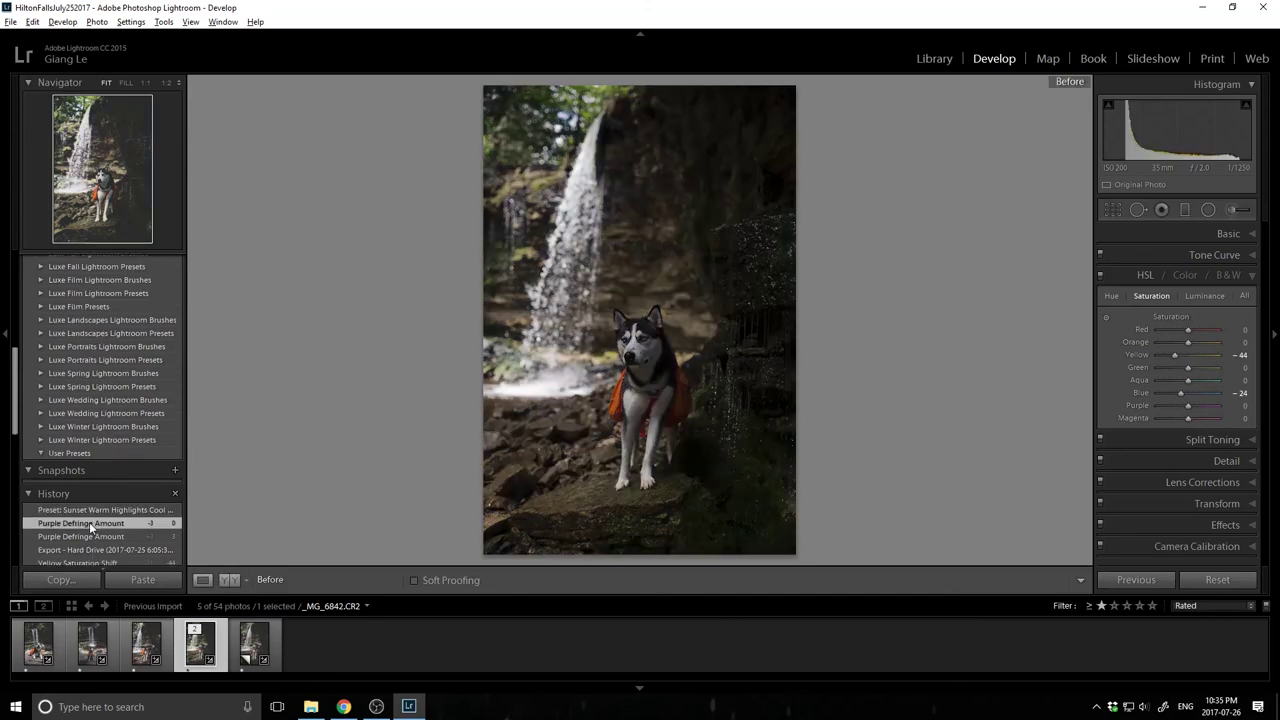
key(backslash)
Reset all develop settings of Copy 1 and compare it side by side with the edited _MG_6842.CR2.
key(ctrl+apostrophe)
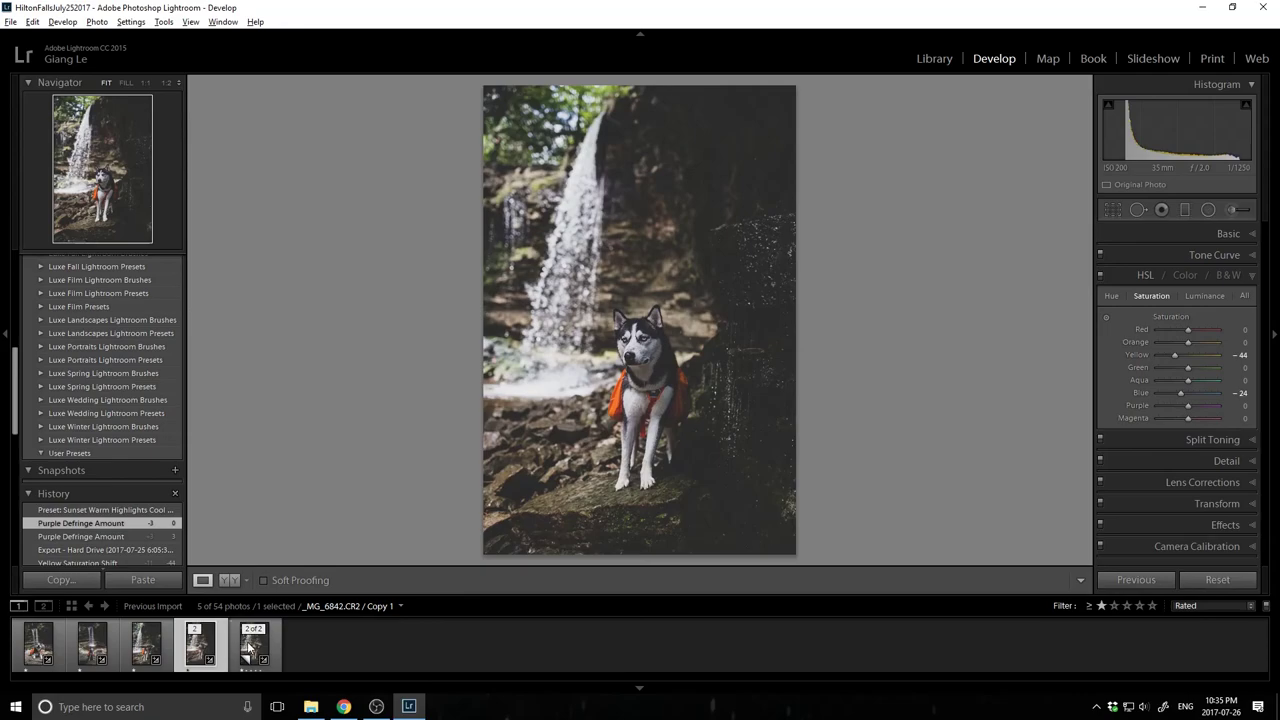
click(1209, 580)
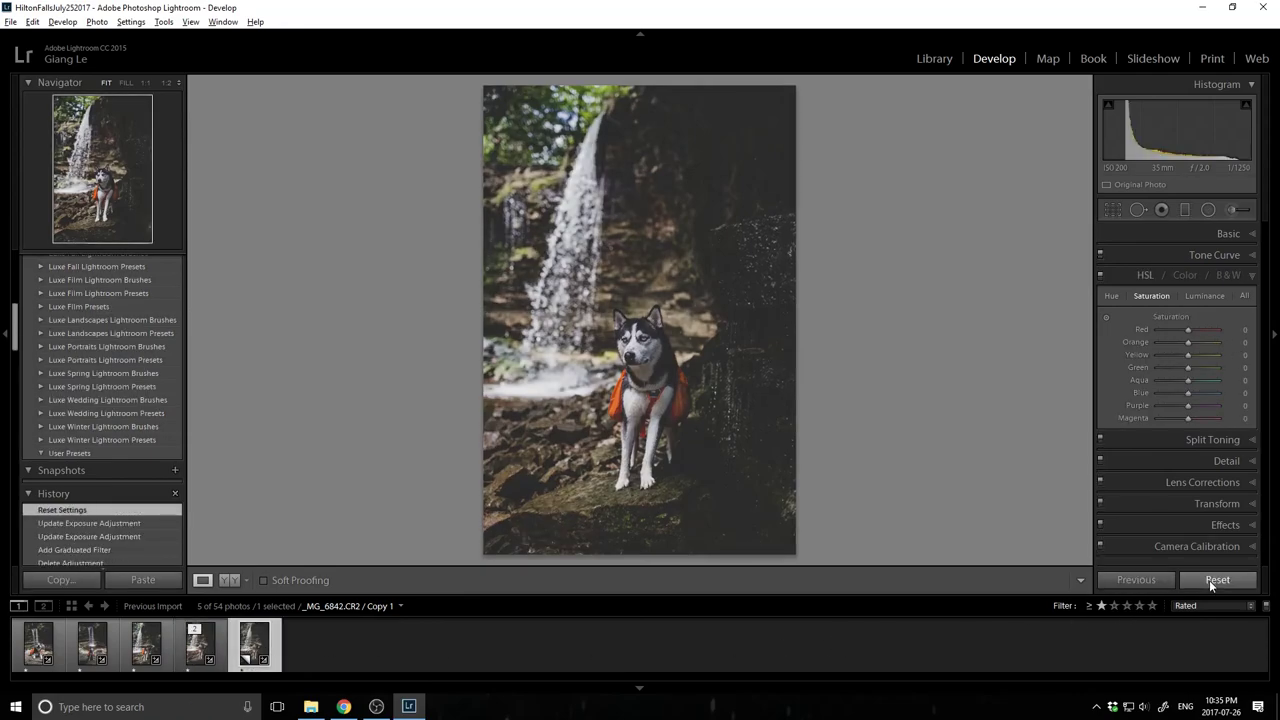
ctrl+click(218, 644)
key(c)
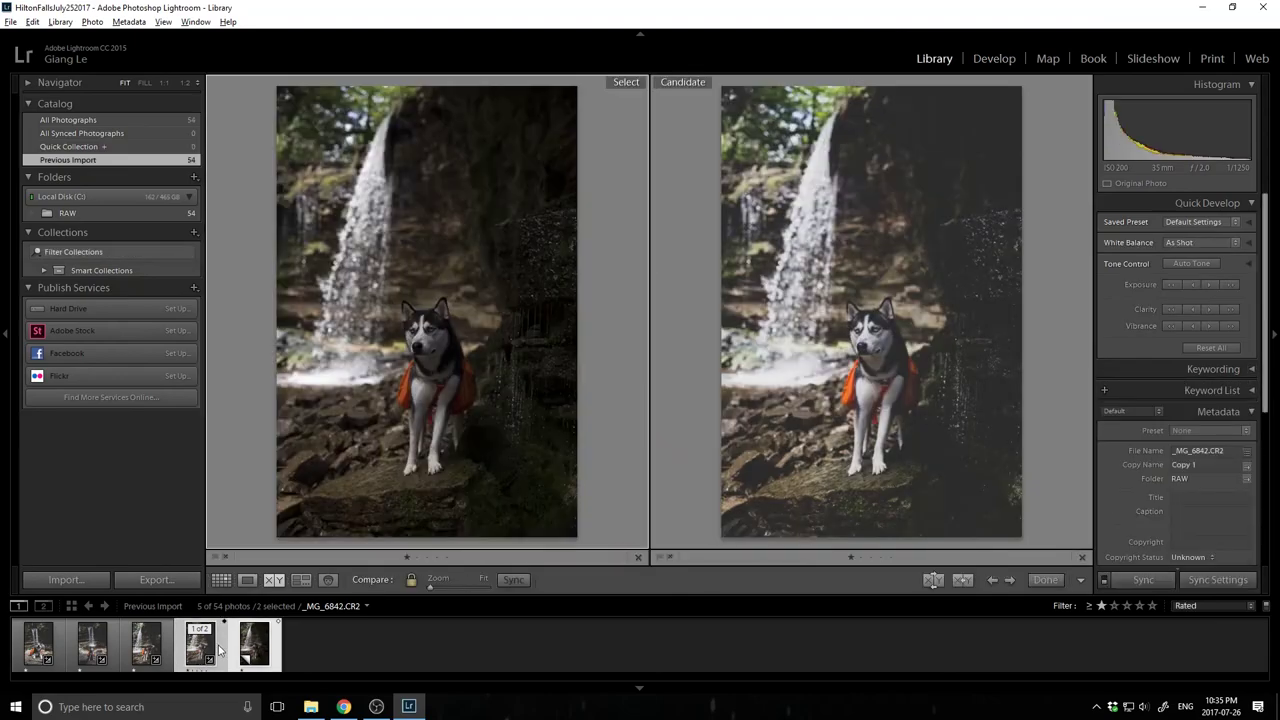